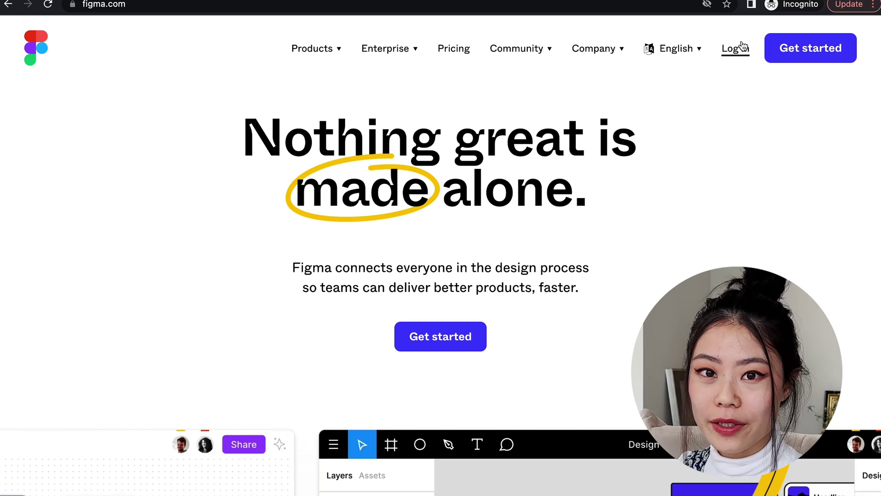
# - Sign up for a Figma account, skip naming a team, and pick the free Starter plan
pyautogui.click(742, 47)
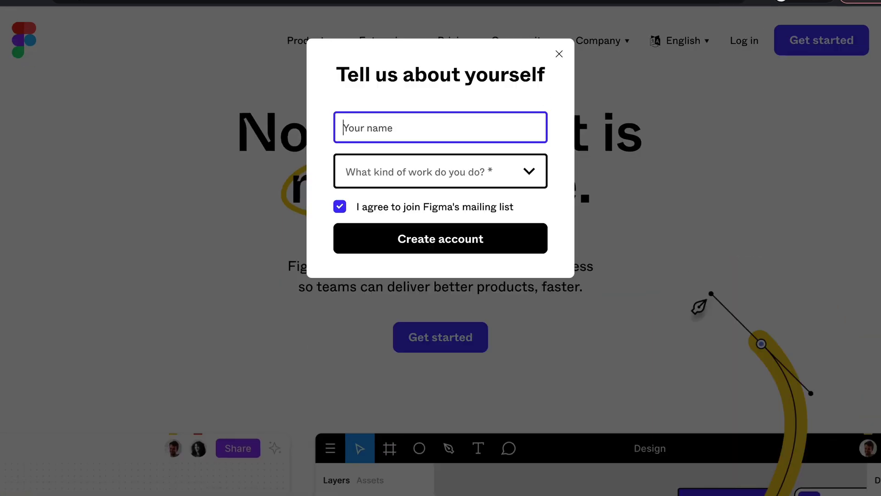
pyautogui.write('S')
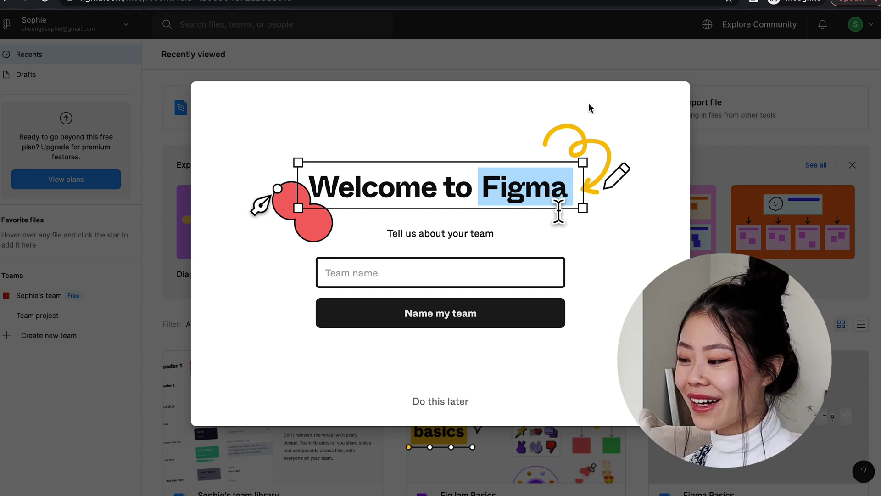
pyautogui.click(420, 401)
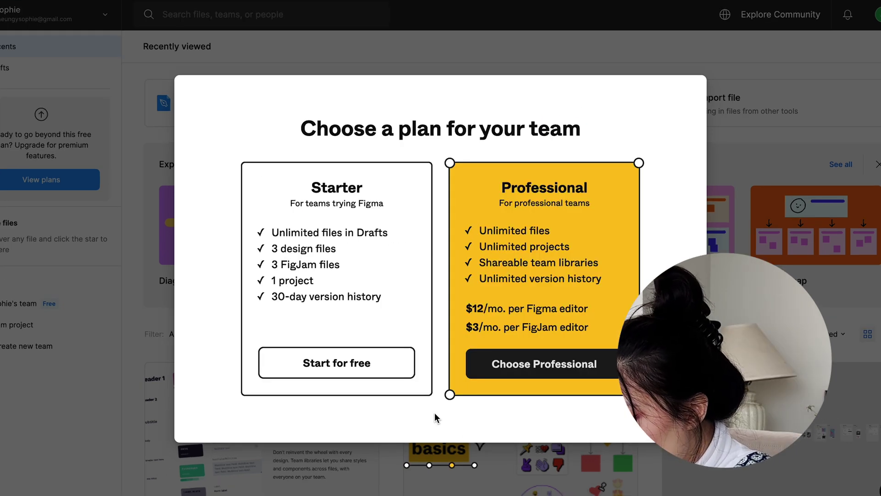
pyautogui.click(360, 375)
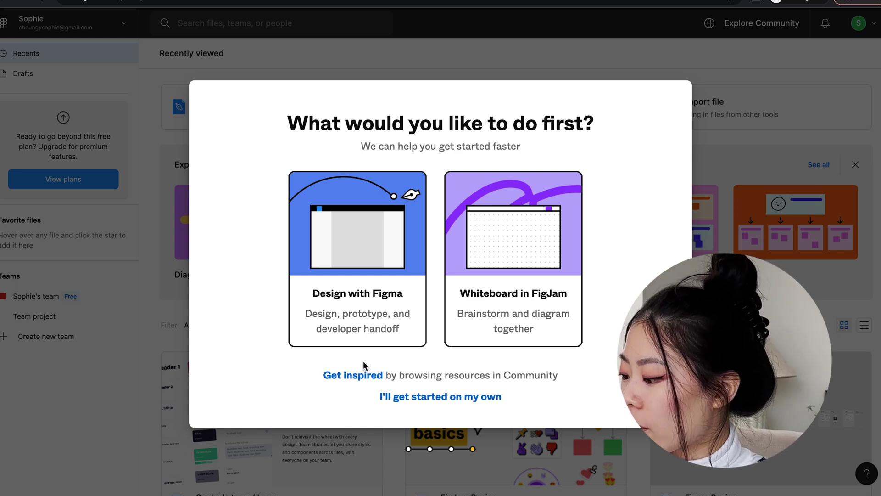
# - Choose Design with Figma, then skip the templates to land on Recently viewed
pyautogui.click(375, 256)
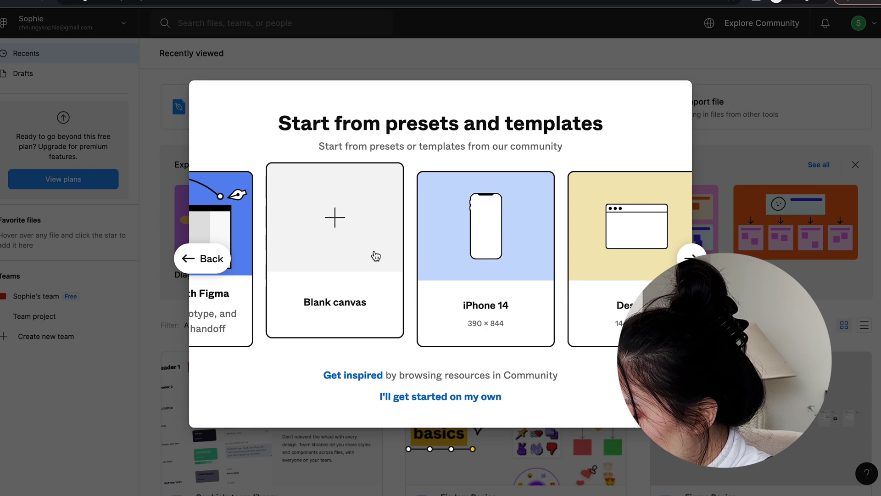
pyautogui.click(436, 398)
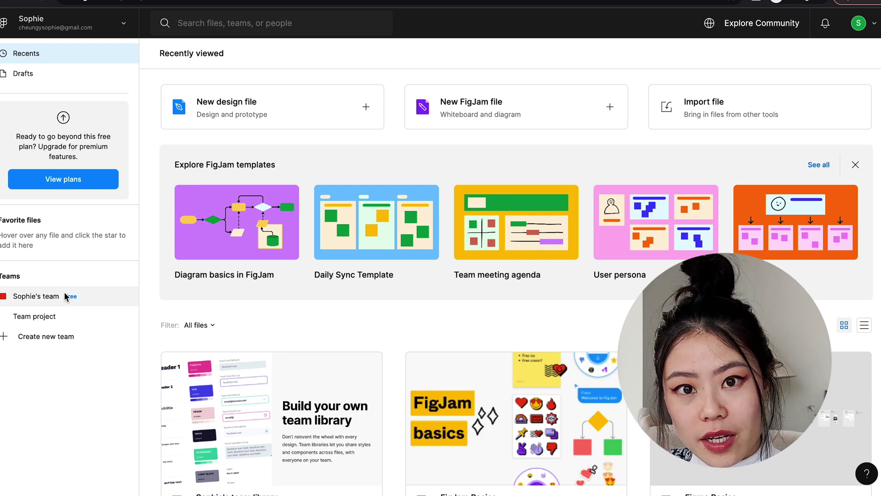
pyautogui.click(68, 317)
pyautogui.click(20, 297)
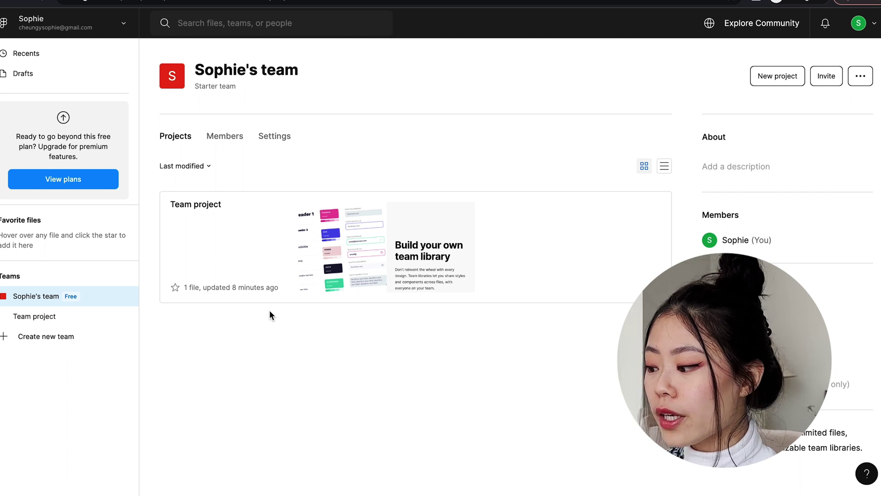
pyautogui.click(59, 337)
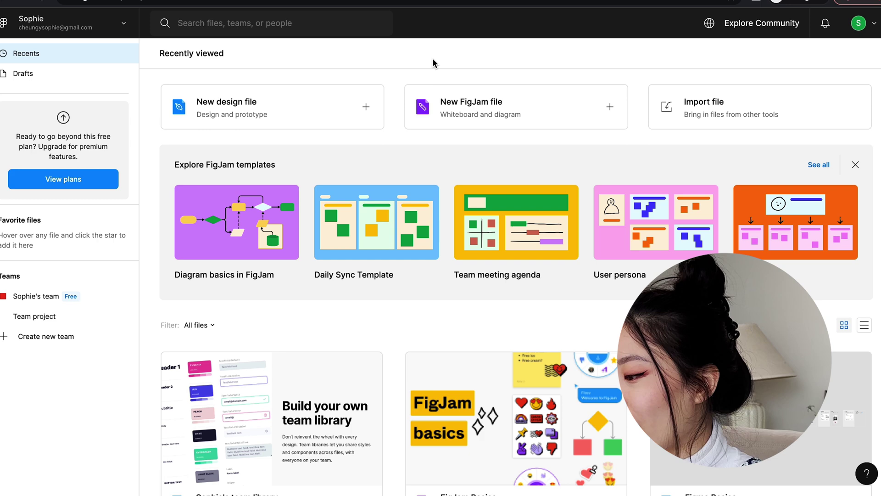
# - Create a new blank design file and add an iPhone 14 frame from the phone presets
pyautogui.click(257, 114)
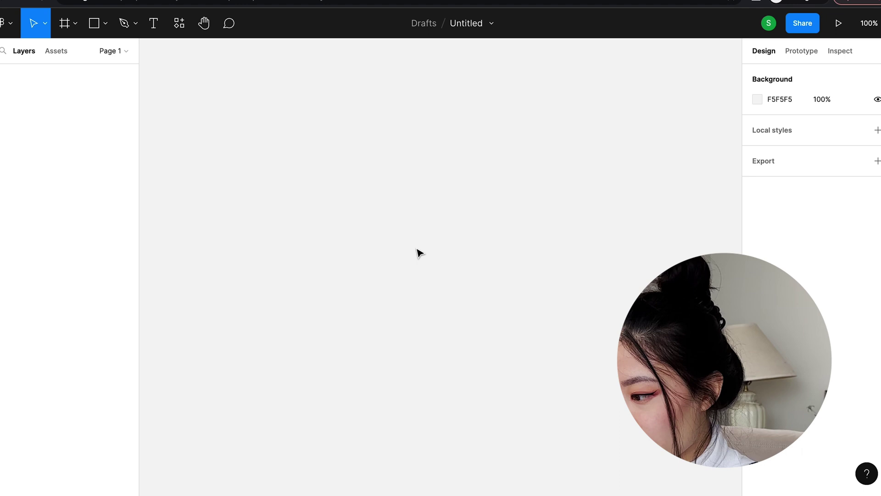
pyautogui.click(65, 28)
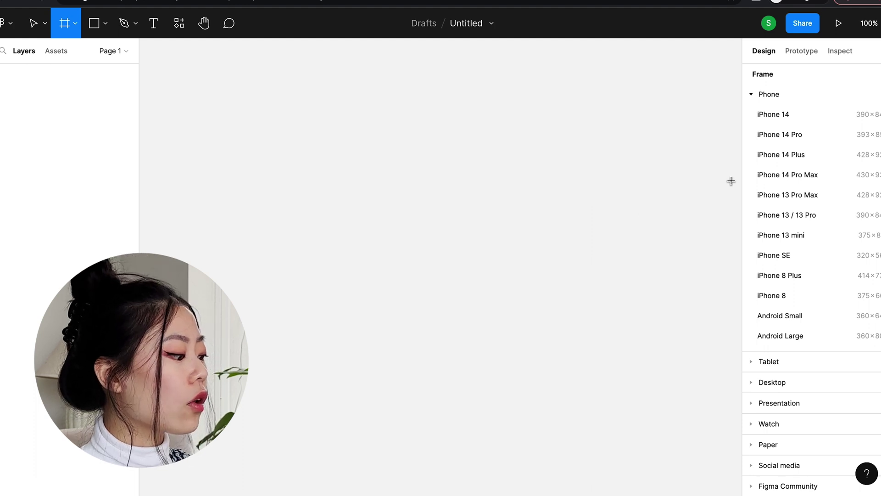
pyautogui.scroll(-2, 838, 290)
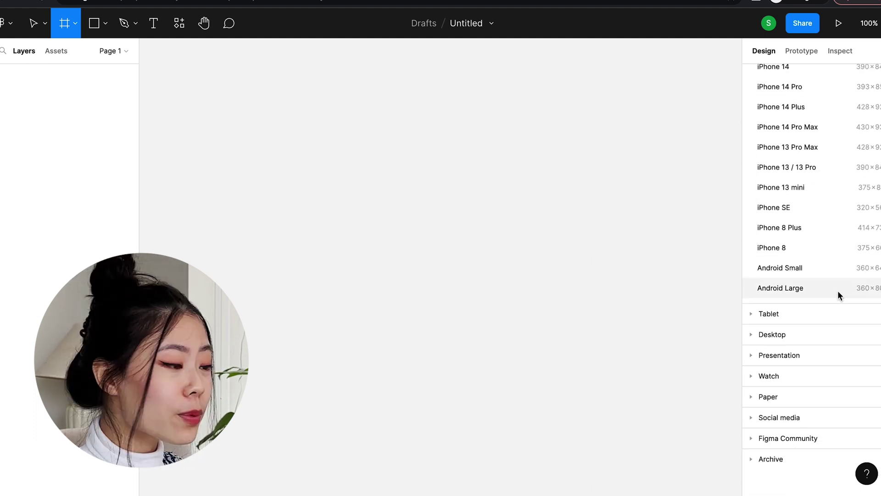
pyautogui.scroll(2, 838, 290)
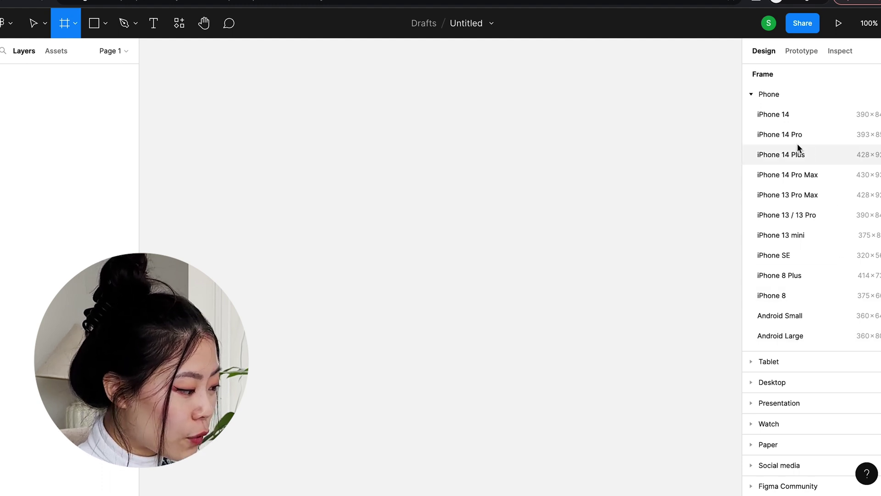
pyautogui.scroll(-1, 815, 244)
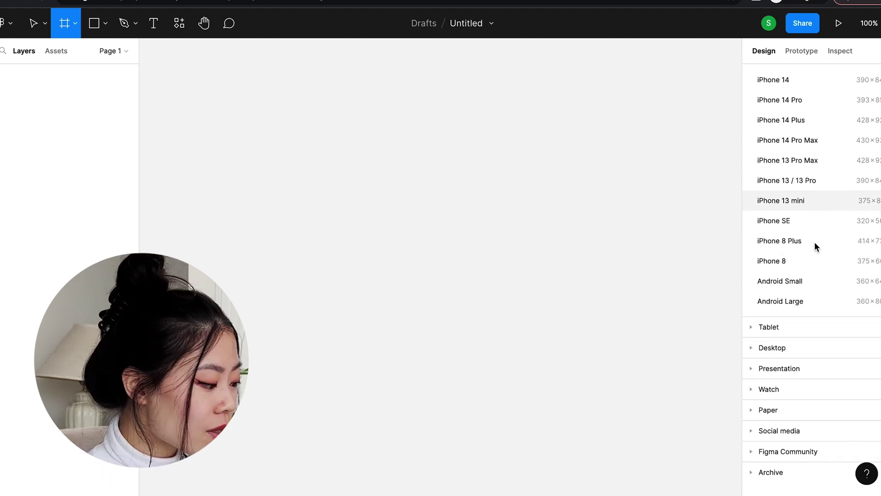
pyautogui.scroll(-1, 814, 242)
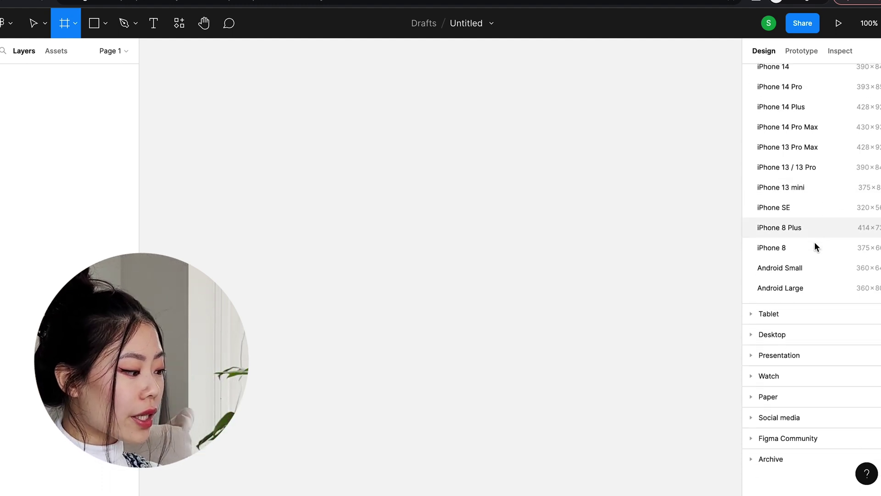
pyautogui.click(750, 311)
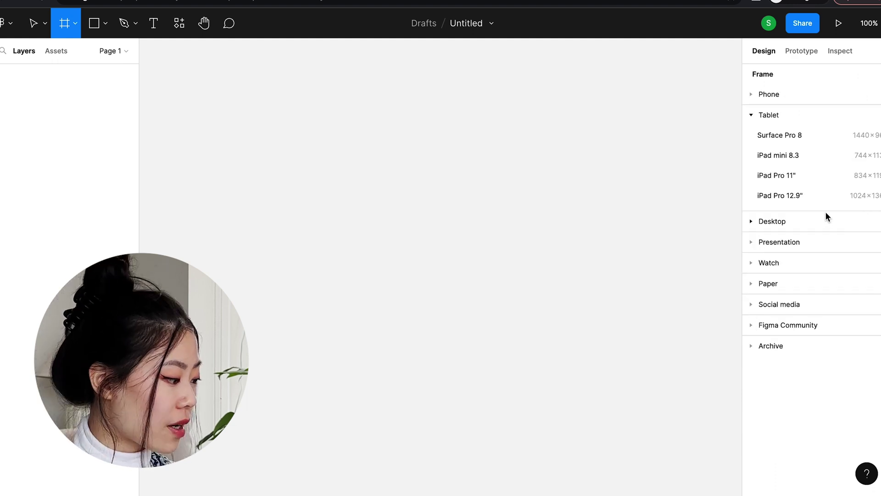
pyautogui.click(751, 222)
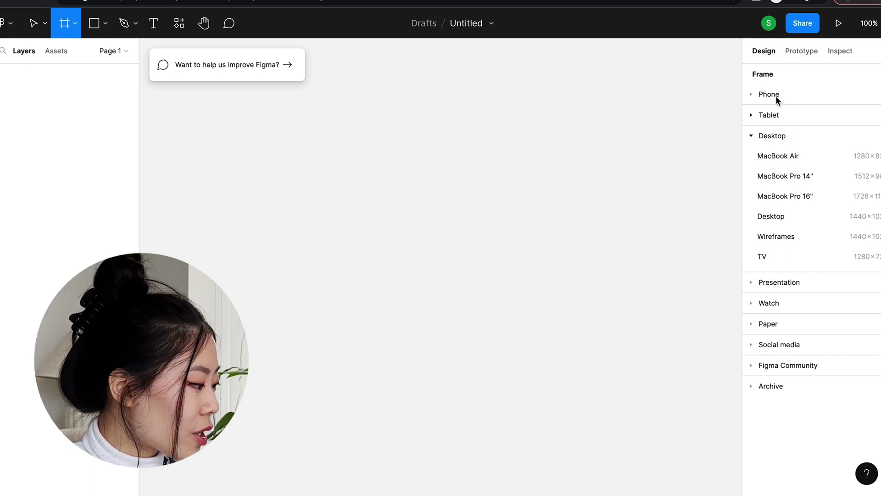
pyautogui.click(755, 94)
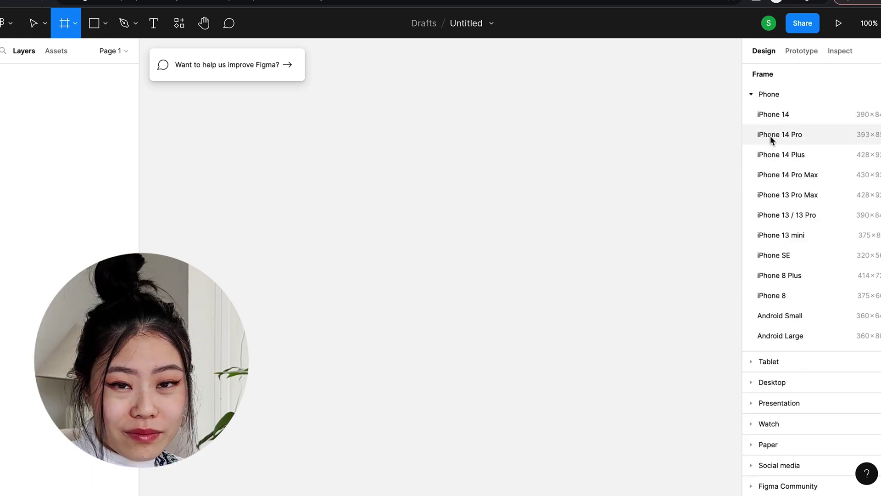
pyautogui.click(777, 121)
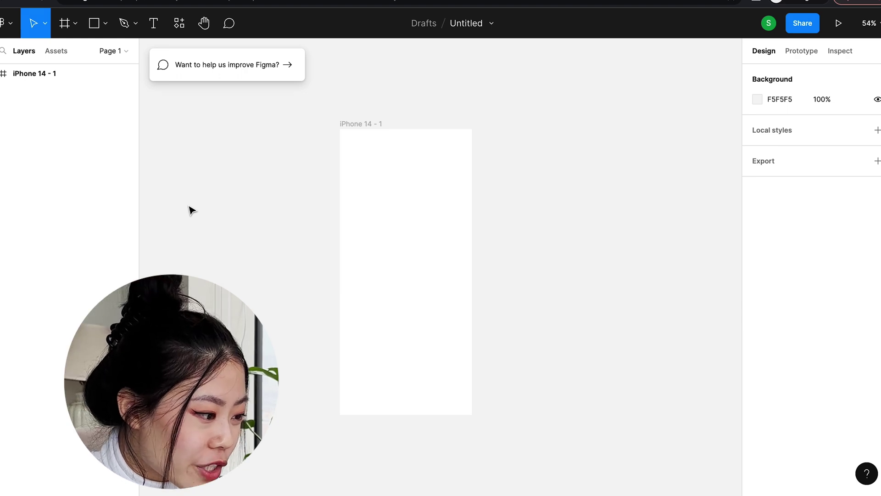
# - Draw a circle with the Ellipse tool inside the iPhone 14 frame
pyautogui.click(103, 22)
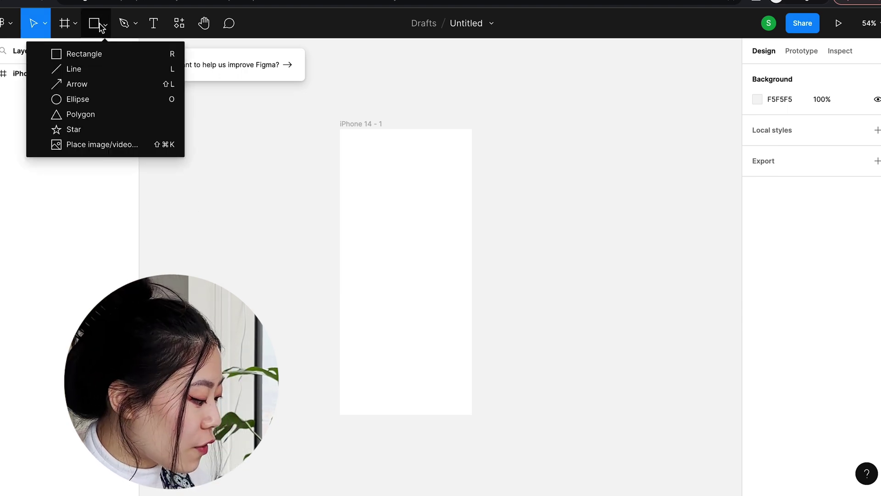
pyautogui.click(87, 97)
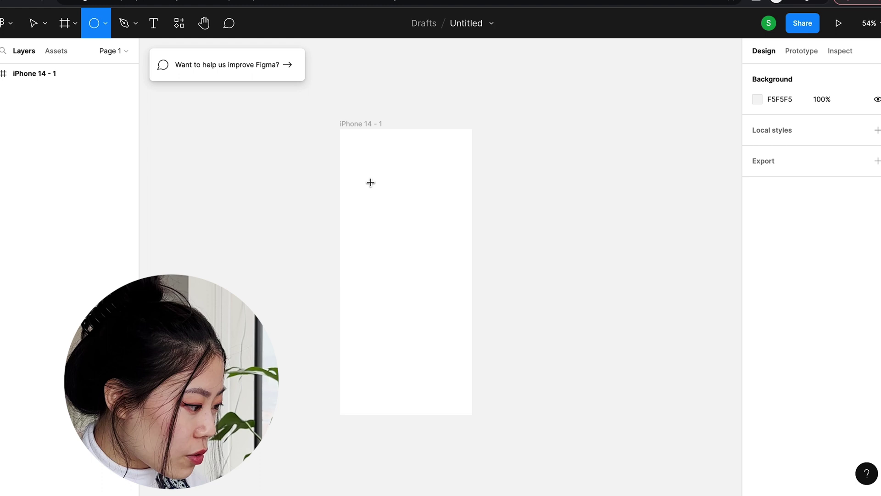
pyautogui.moveTo(370, 181)
pyautogui.mouseDown()
pyautogui.moveTo(432, 278)
pyautogui.moveTo(427, 271)
pyautogui.mouseUp()
pyautogui.moveTo(415, 234); pyautogui.dragTo(409, 266)
# - Fill the circle with a linear gradient from pink to fully opaque light blue 94C5FF
pyautogui.click(756, 348)
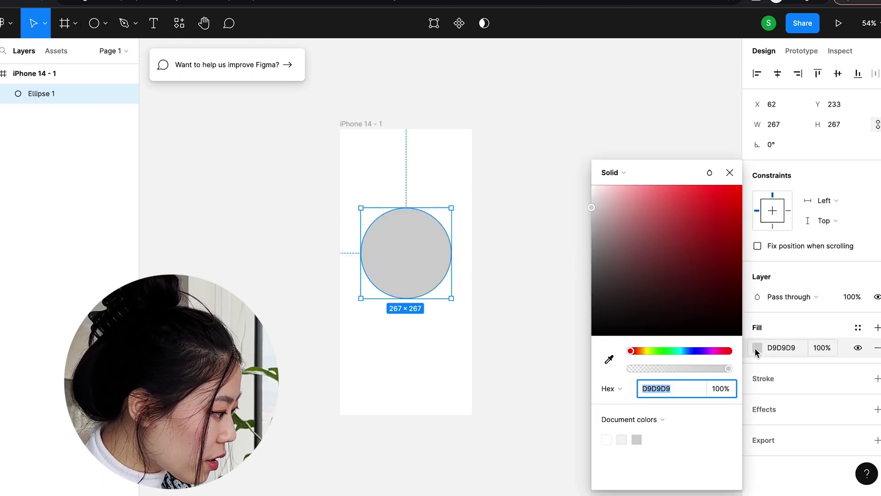
pyautogui.click(624, 174)
pyautogui.click(625, 188)
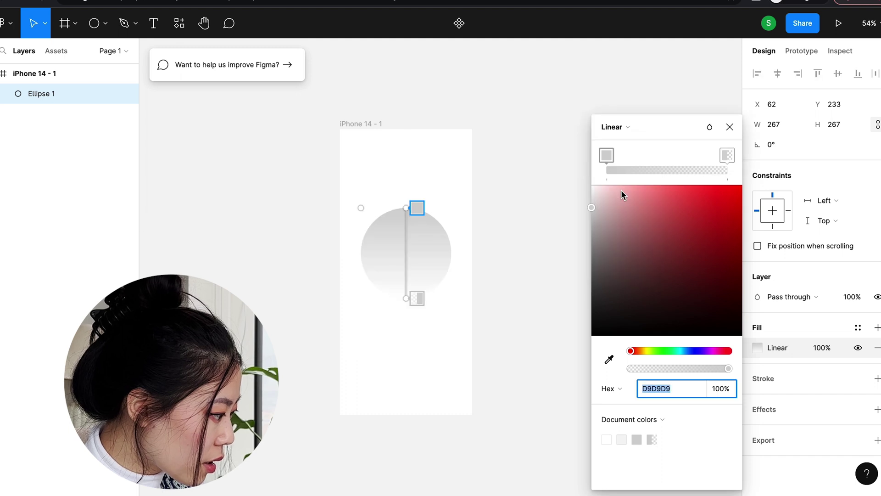
pyautogui.click(653, 200)
pyautogui.click(728, 156)
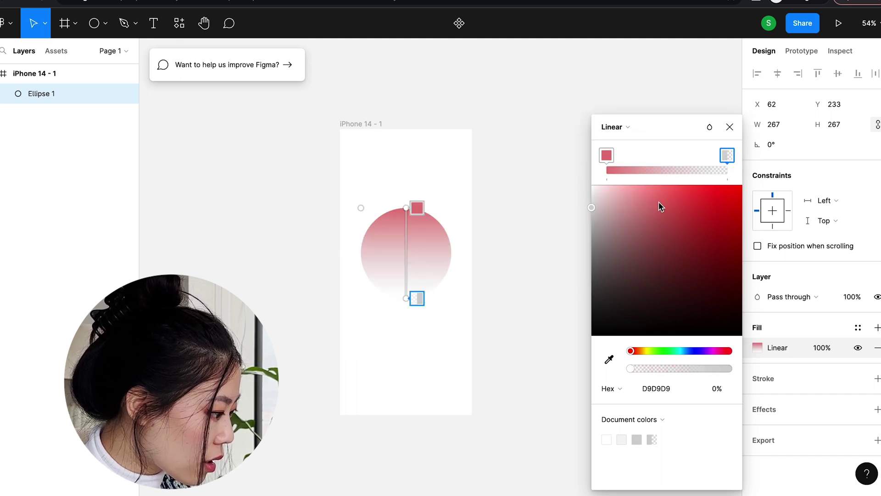
pyautogui.click(639, 191)
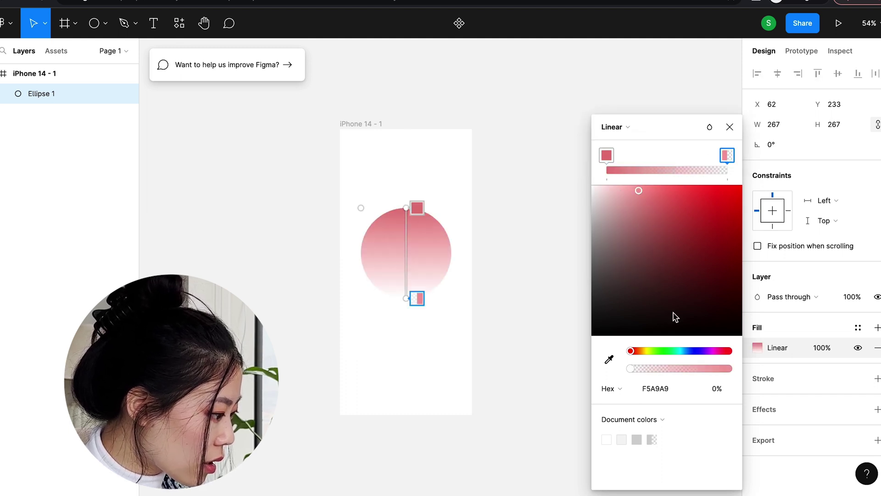
pyautogui.click(666, 351)
pyautogui.moveTo(667, 351); pyautogui.dragTo(734, 372)
pyautogui.click(655, 185)
pyautogui.click(729, 128)
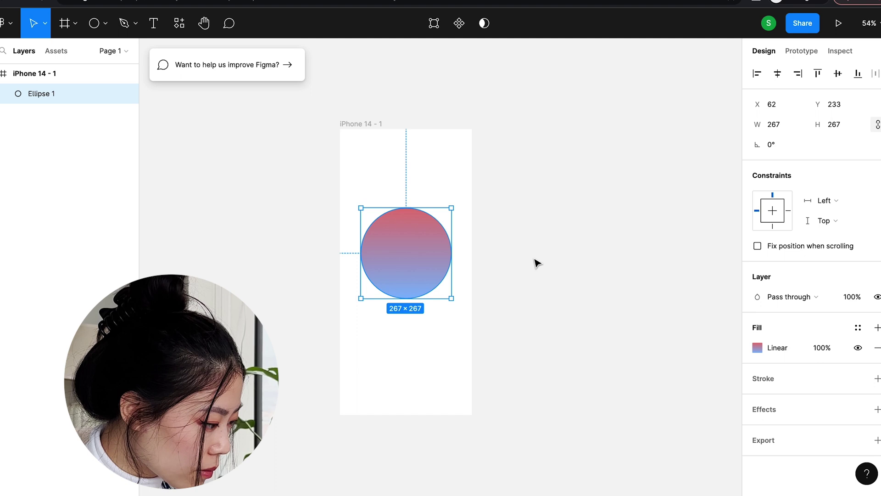
# - Move the gradient circle lower in the frame and deselect it
pyautogui.moveTo(429, 264); pyautogui.dragTo(427, 281)
pyautogui.click(489, 258)
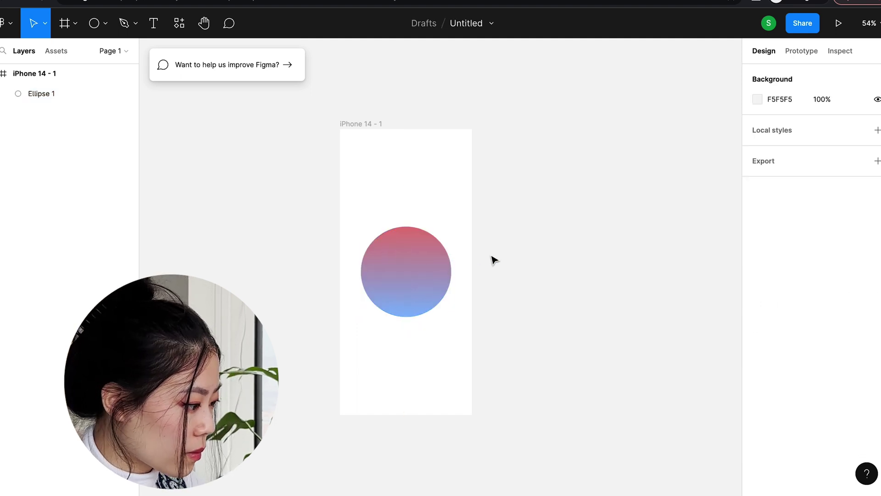
pyautogui.click(154, 23)
# - Add a text layer reading 'Hello' above the circle
pyautogui.moveTo(373, 173); pyautogui.dragTo(437, 203)
pyautogui.write('Hello')
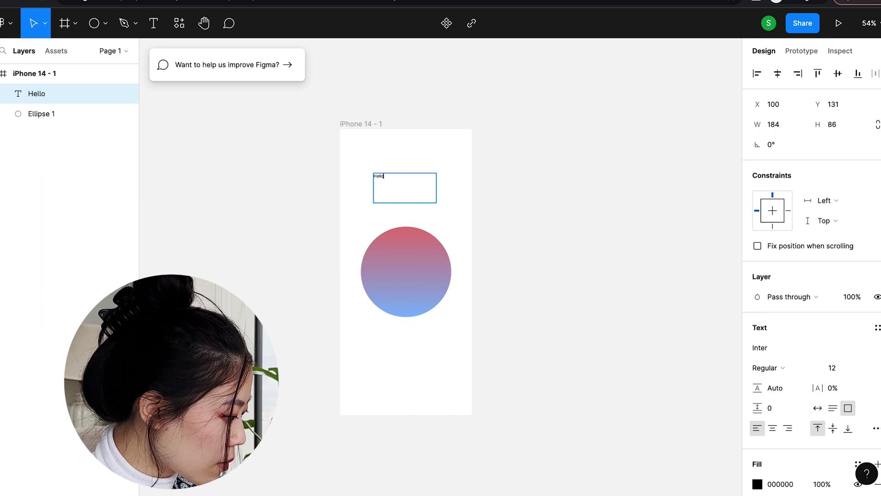
pyautogui.press('Escape')
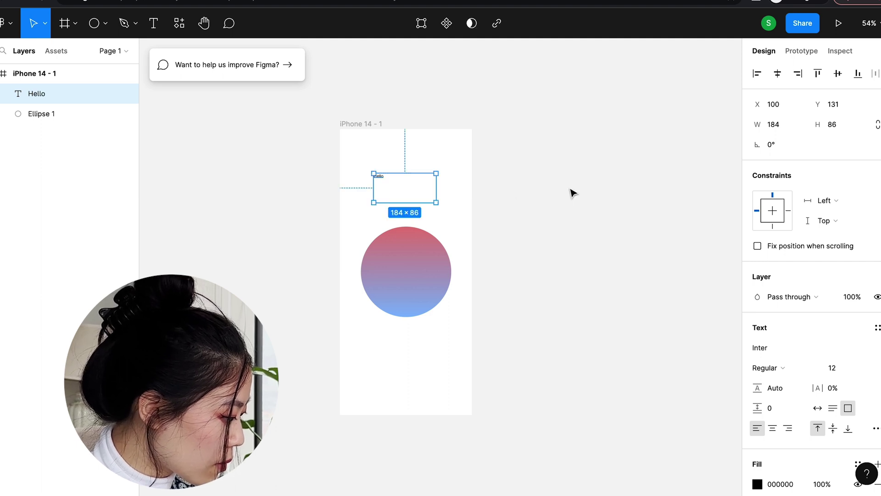
# - Make the Hello text bold, 36 point, and center-aligned
pyautogui.click(778, 373)
pyautogui.click(780, 414)
pyautogui.scroll(-3, 833, 378)
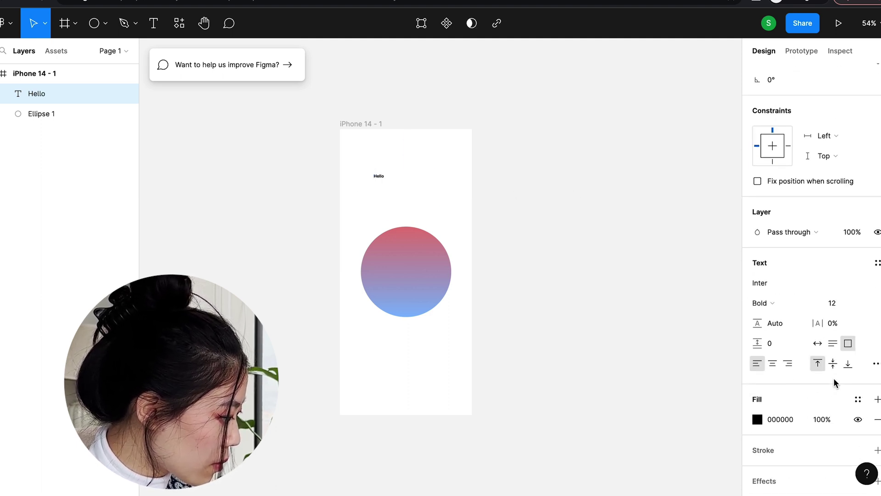
pyautogui.click(862, 303)
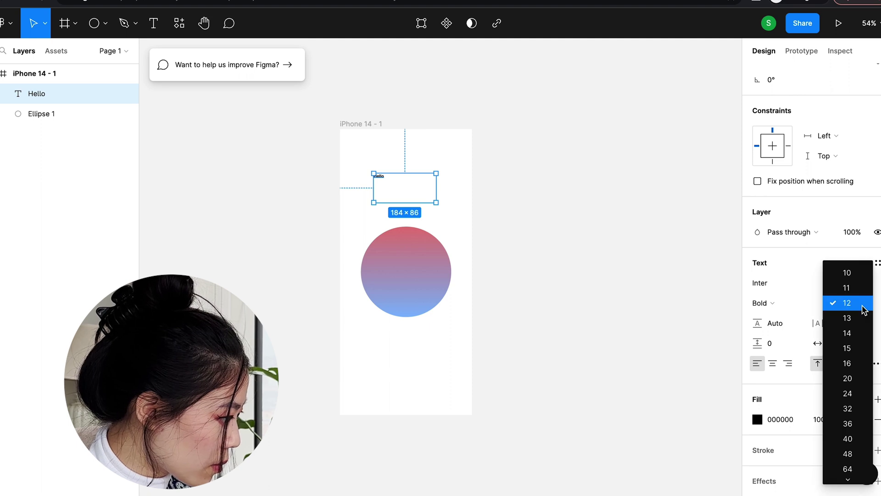
pyautogui.click(854, 423)
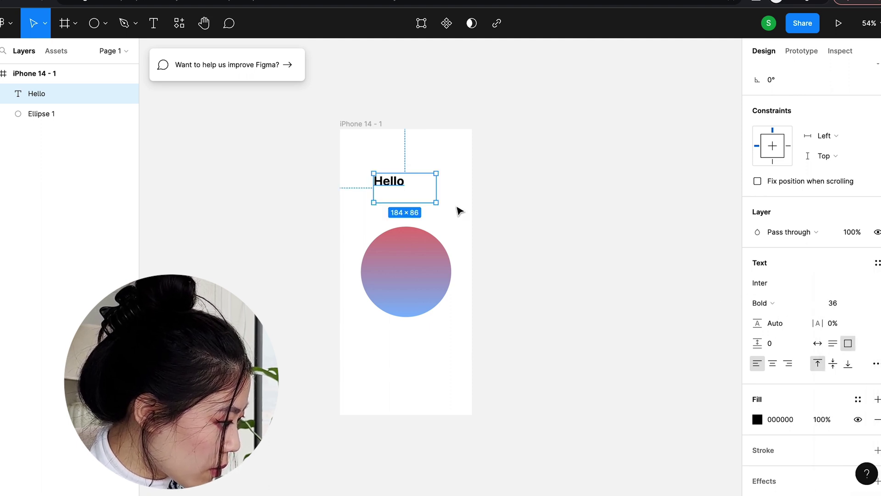
pyautogui.click(772, 363)
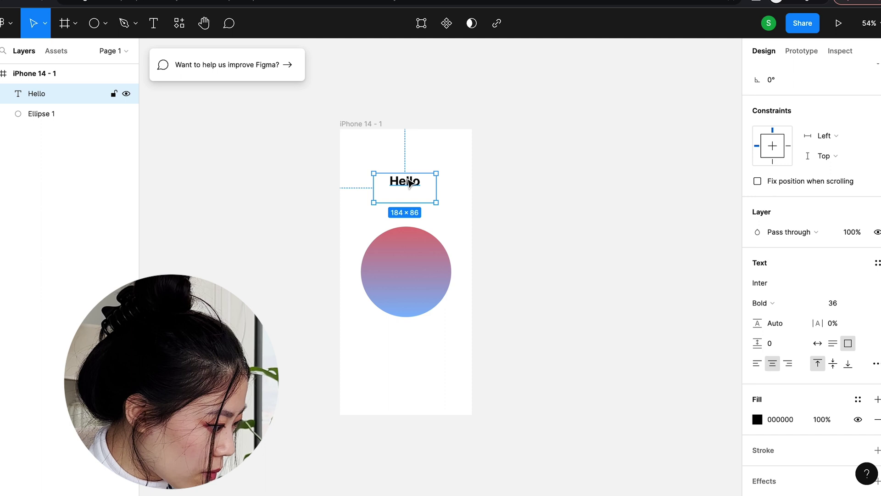
# - Move Hello onto the circle's centre and colour it white FFFFFF
pyautogui.moveTo(408, 182); pyautogui.dragTo(406, 274)
pyautogui.click(758, 419)
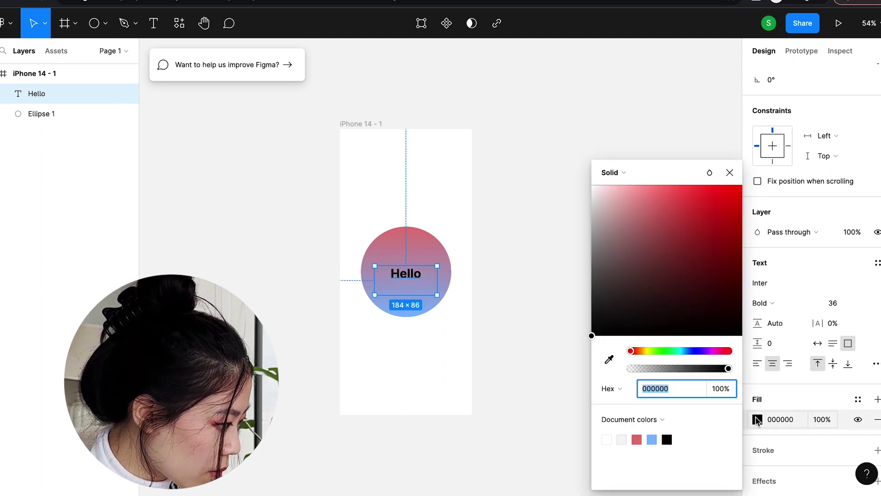
pyautogui.write('ffffff')
pyautogui.press('Return')
pyautogui.click(730, 173)
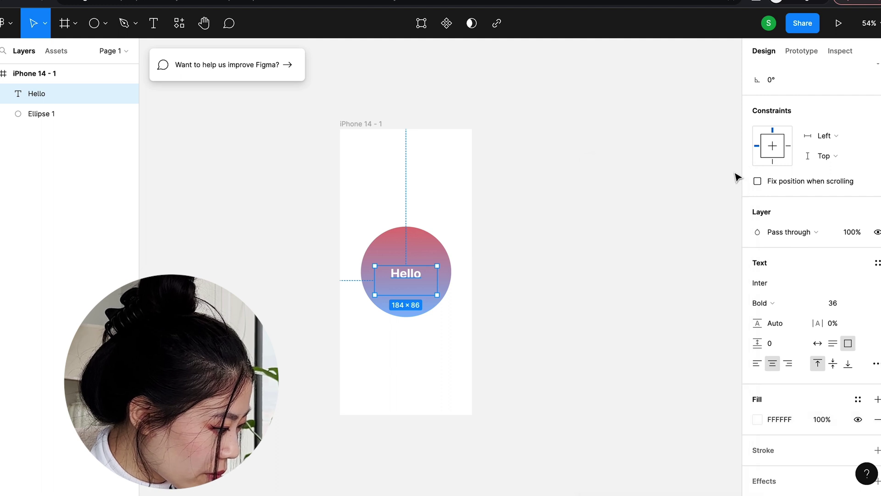
pyautogui.click(580, 189)
pyautogui.hscroll(-2, 580, 189)
pyautogui.hscroll(3, 580, 189)
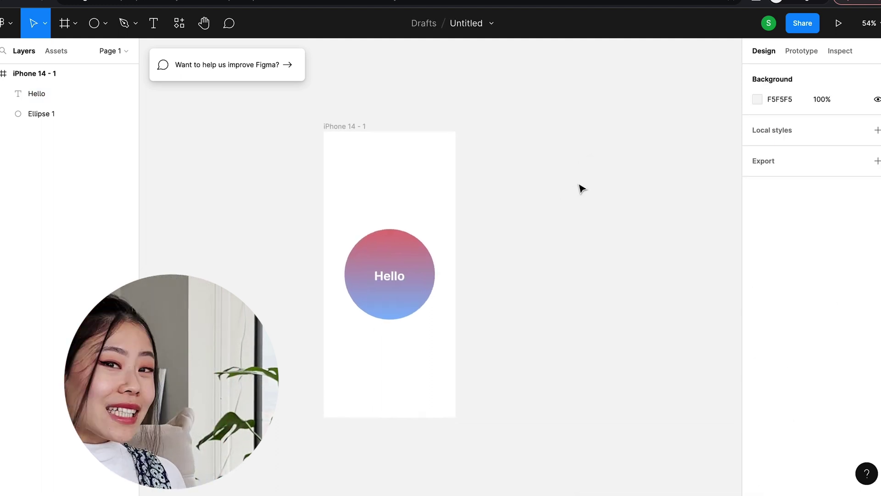
# - Select the Hello text layer and show its Prototype settings with Alt+9
pyautogui.scroll(-1, 580, 189)
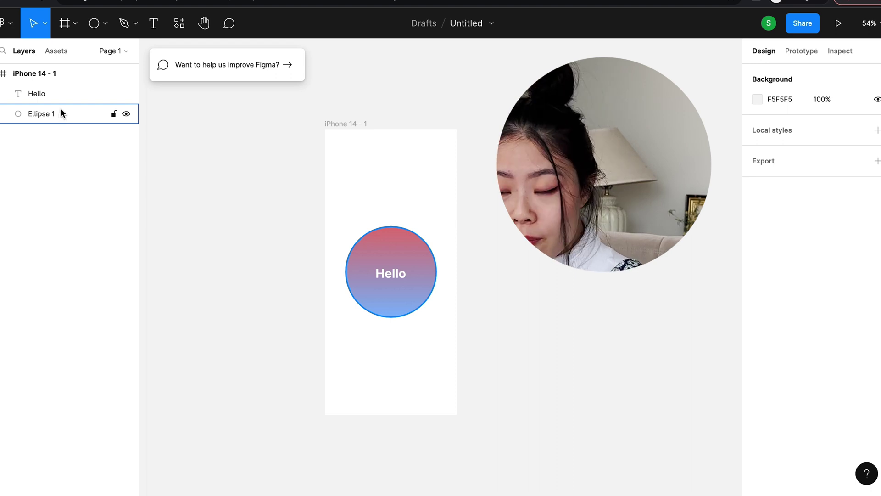
pyautogui.click(43, 93)
pyautogui.click(56, 50)
pyautogui.click(18, 54)
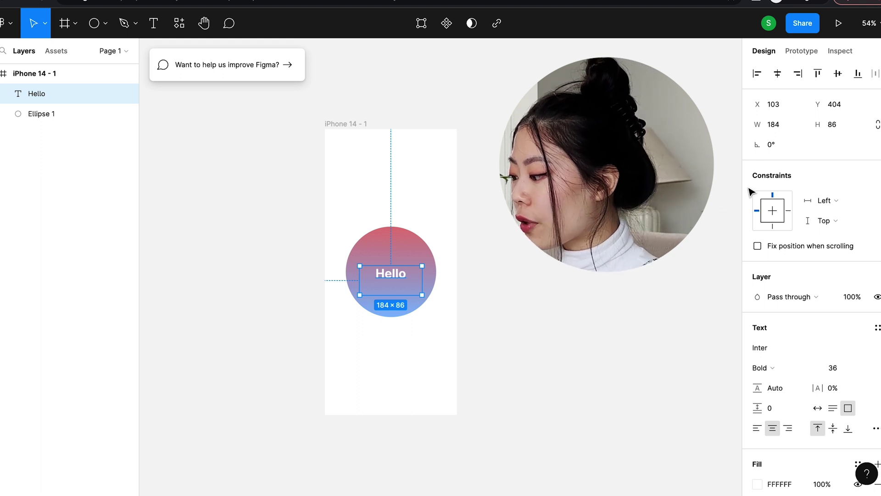
pyautogui.scroll(-1, 815, 169)
pyautogui.scroll(-2, 815, 170)
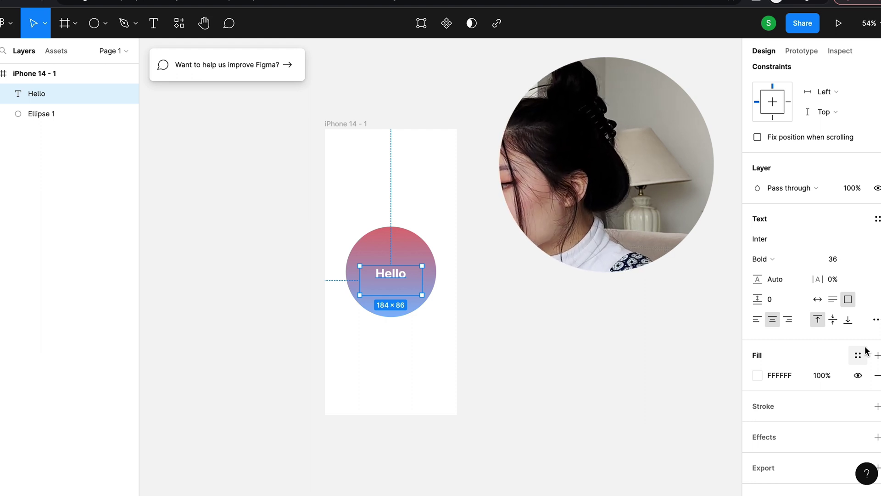
pyautogui.hotkey('alt', '9')
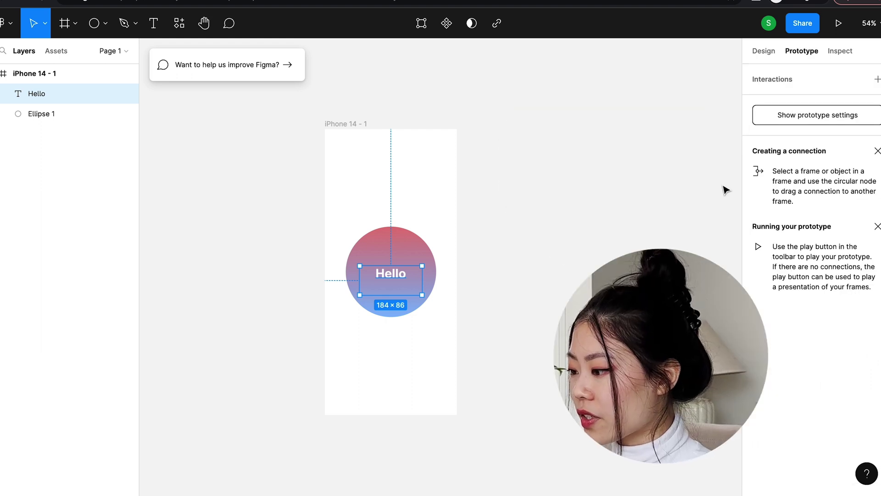
# - Present the Hello screen as a phone prototype, close it, and view the Inspect details
pyautogui.click(838, 28)
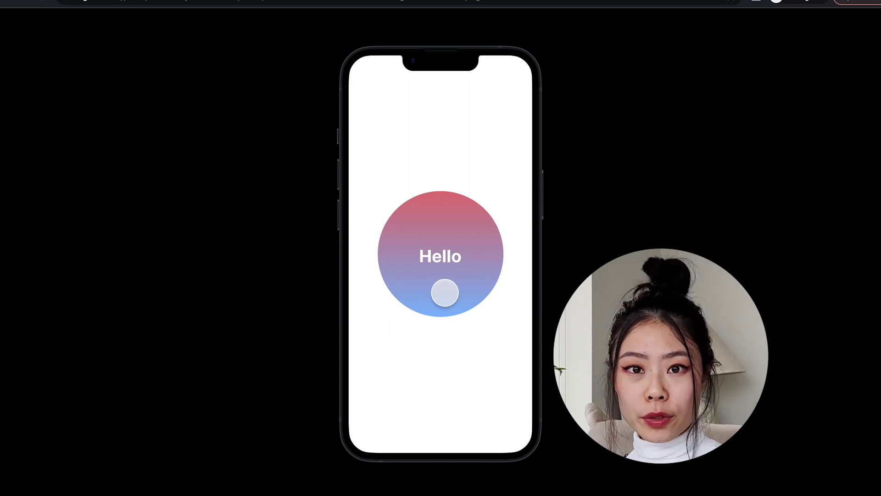
pyautogui.hotkey('ctrl', 'w')
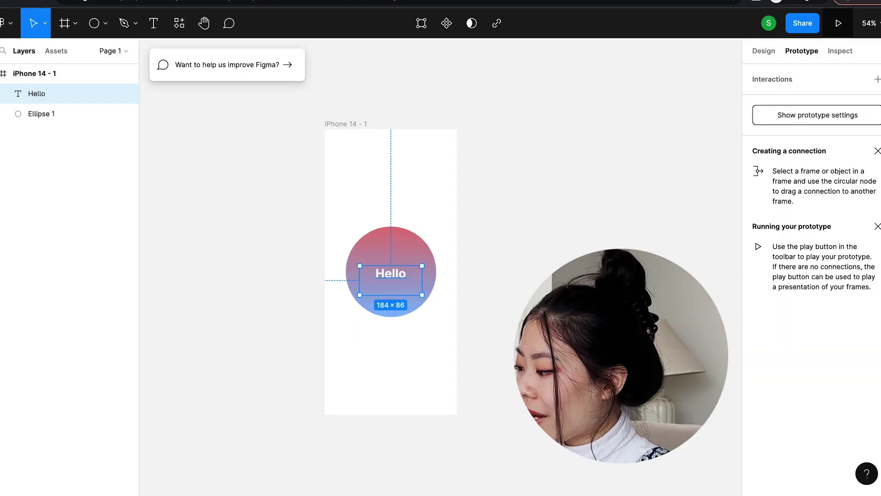
pyautogui.click(834, 52)
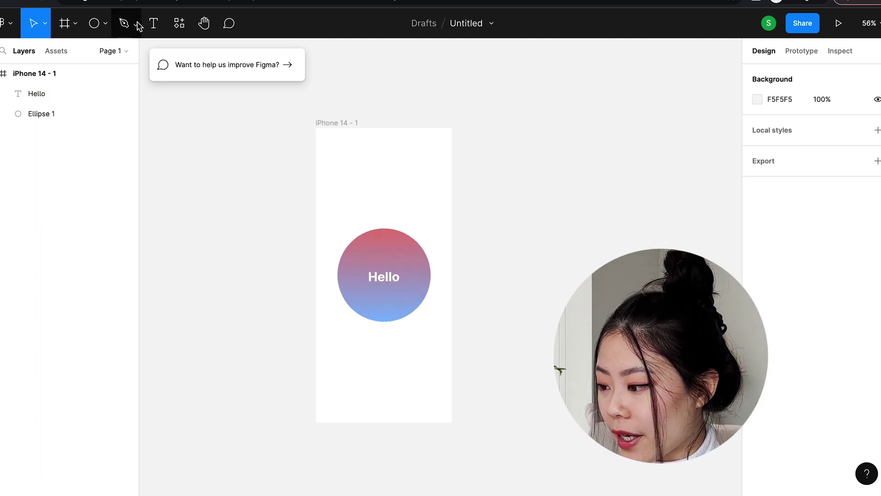
# - Rename Page 1 to 'Welcome' in the pages list
pyautogui.click(126, 52)
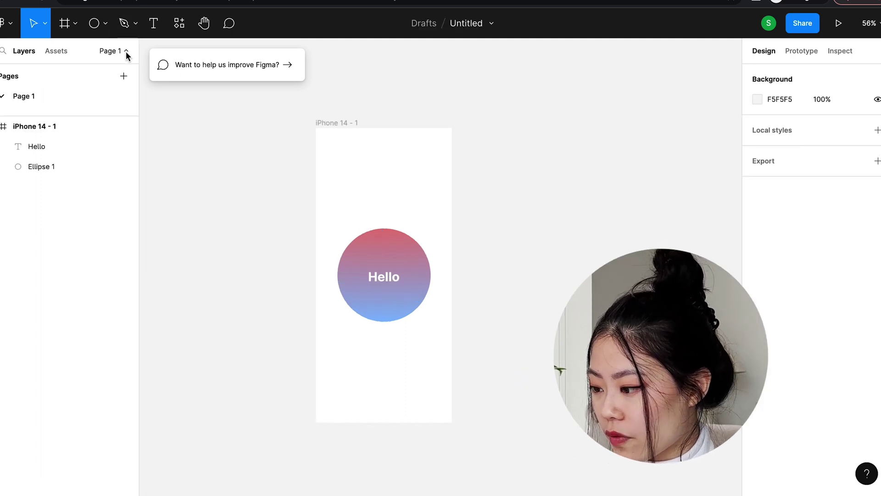
pyautogui.doubleClick(31, 98)
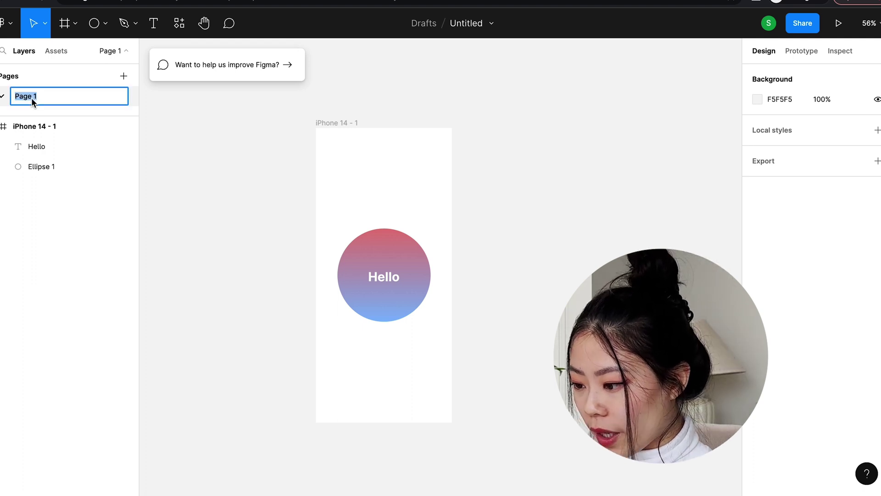
pyautogui.write('Welcome')
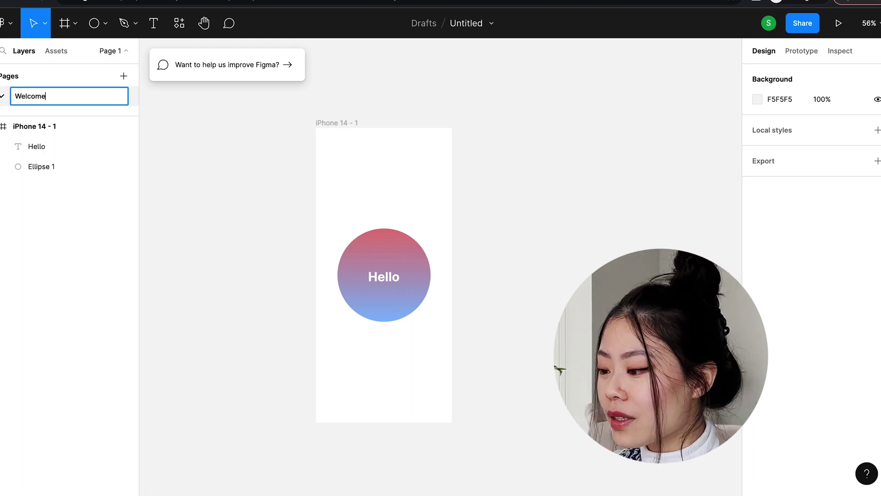
pyautogui.press('Return')
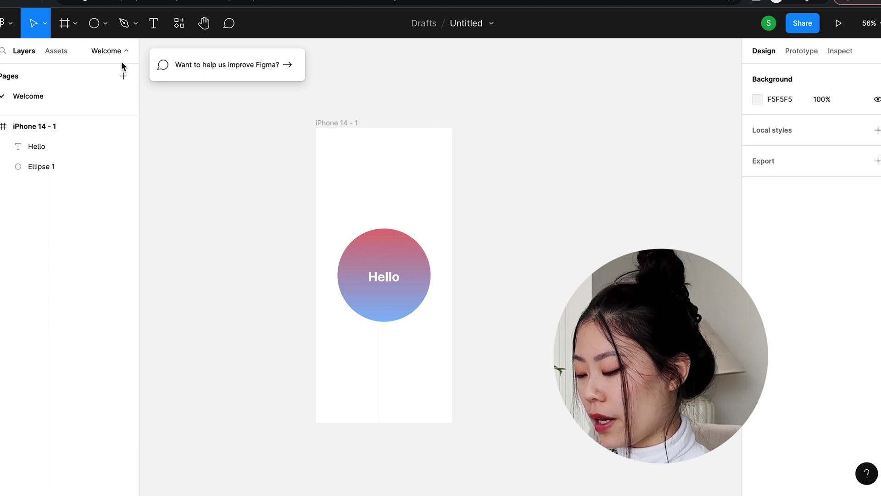
# - Add two new pages named 'Payment' and 'Login / Create Account'
pyautogui.click(124, 76)
pyautogui.write('Payment')
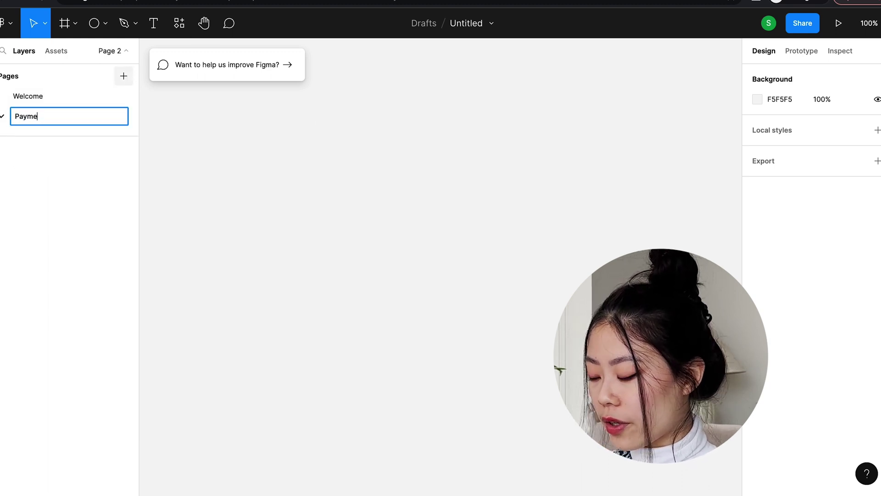
pyautogui.press('Return')
pyautogui.click(122, 76)
pyautogui.write('Login /')
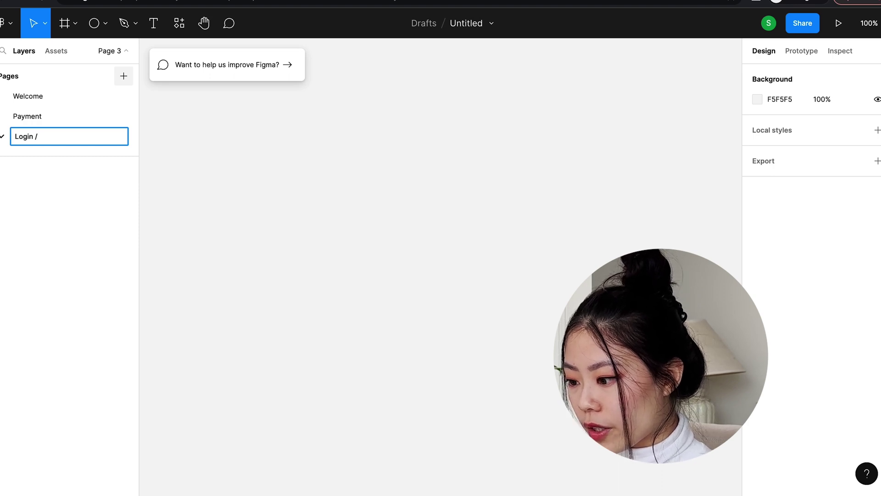
pyautogui.write(' Create ')
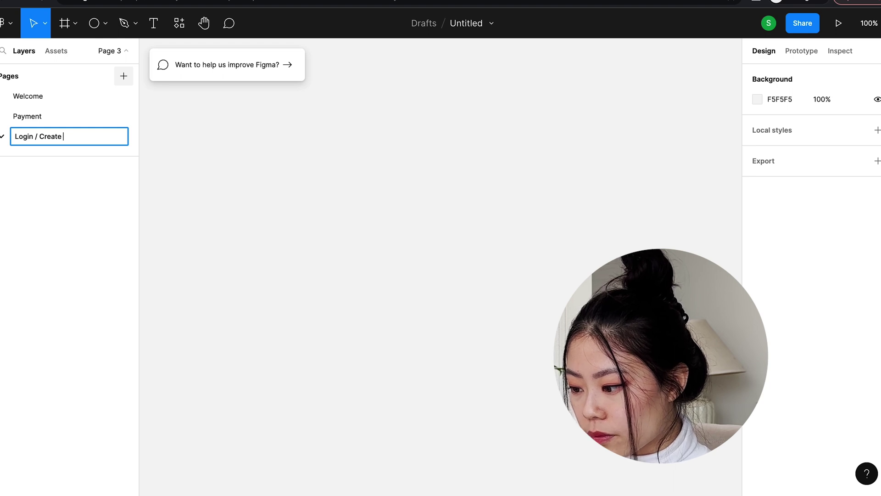
pyautogui.write('acAccount')
pyautogui.press('Return')
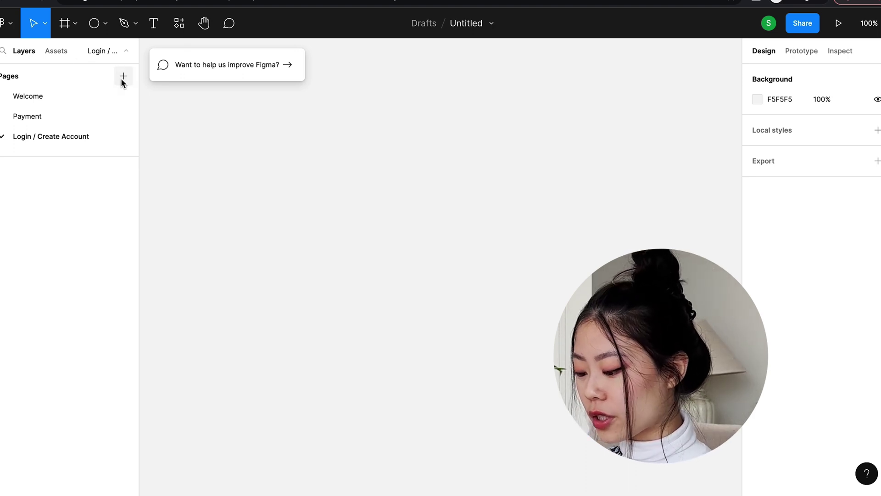
# - Add a 'Thumbnail' page and move it to the top of the page list
pyautogui.click(122, 79)
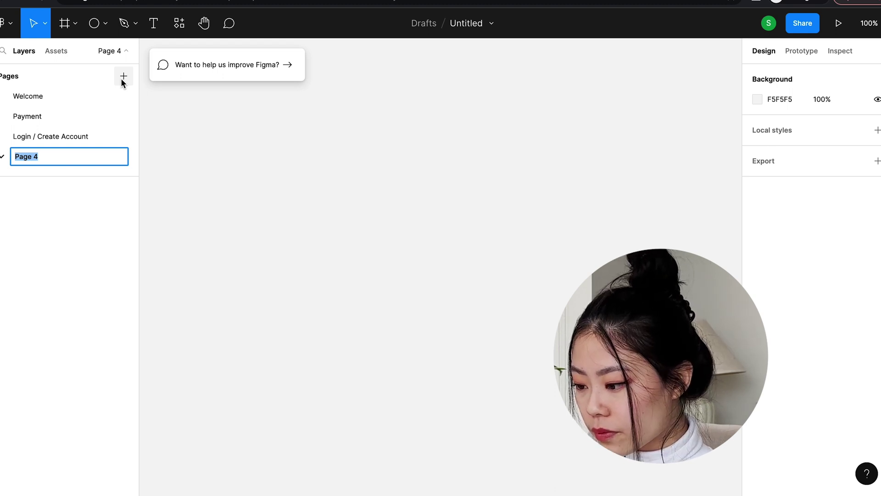
pyautogui.write('Thumbnail')
pyautogui.press('Return')
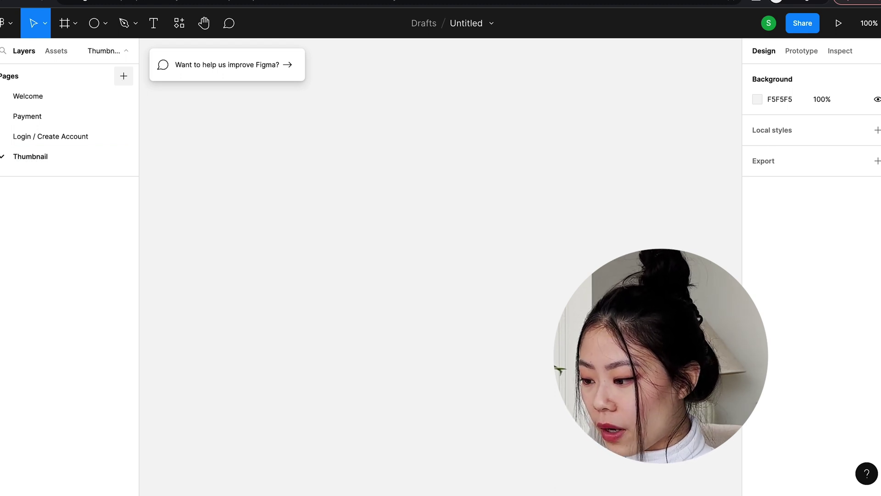
pyautogui.moveTo(29, 156); pyautogui.dragTo(25, 90)
# - Add two blank-named separator pages, placing one below Login / Create Account
pyautogui.click(122, 77)
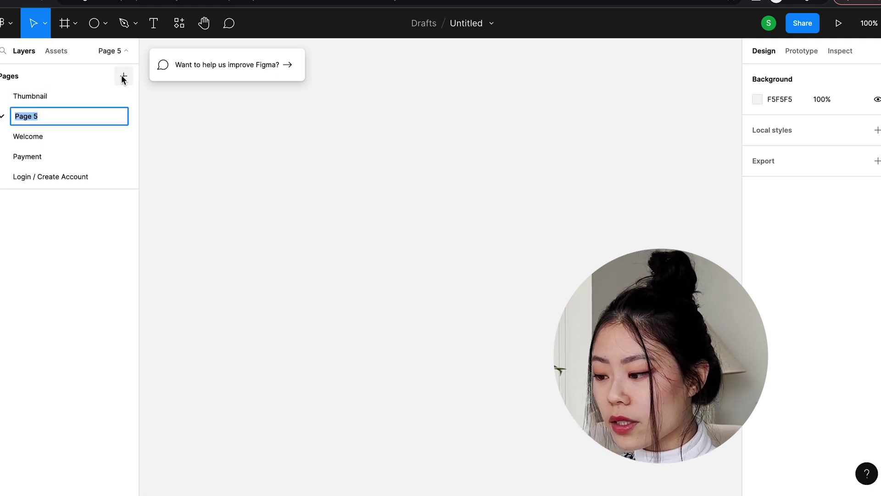
pyautogui.press('BackSpace')
pyautogui.press('Return')
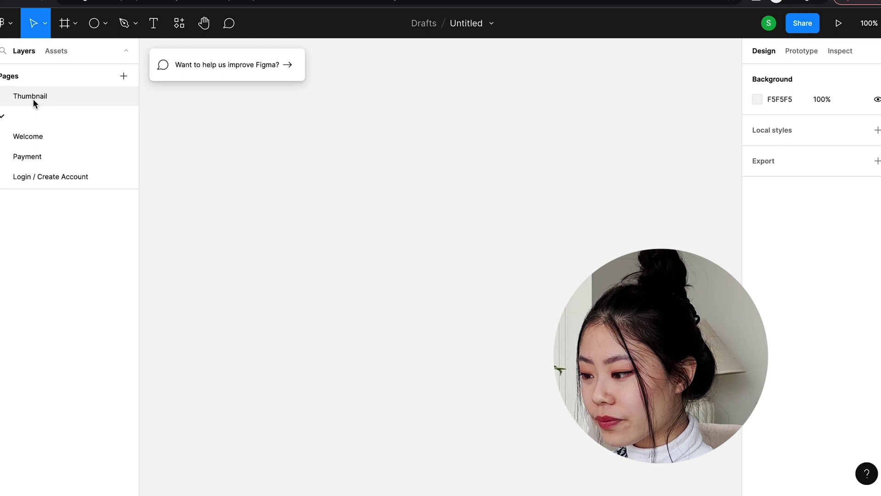
pyautogui.click(124, 76)
pyautogui.press('BackSpace')
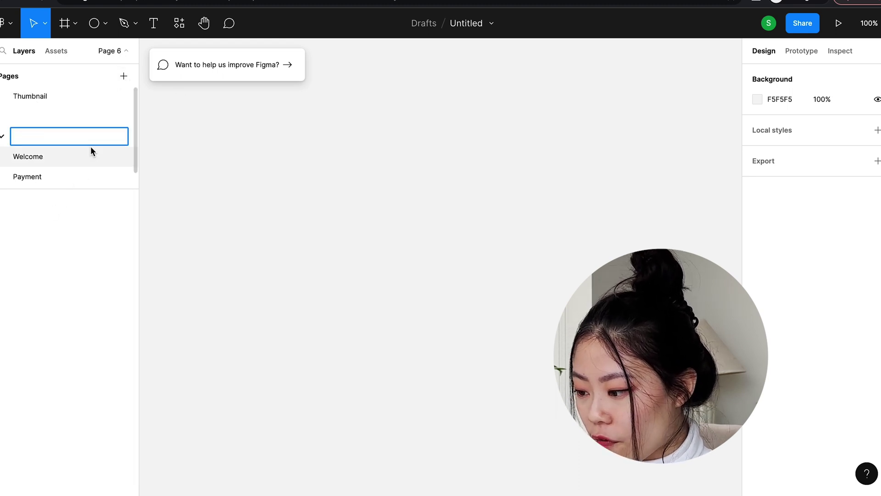
pyautogui.press('Return')
pyautogui.scroll(-1, 92, 134)
pyautogui.moveTo(59, 126); pyautogui.dragTo(78, 263)
# - Add an 'Archive' page and move it to the bottom of the list
pyautogui.click(127, 78)
pyautogui.write('Archive')
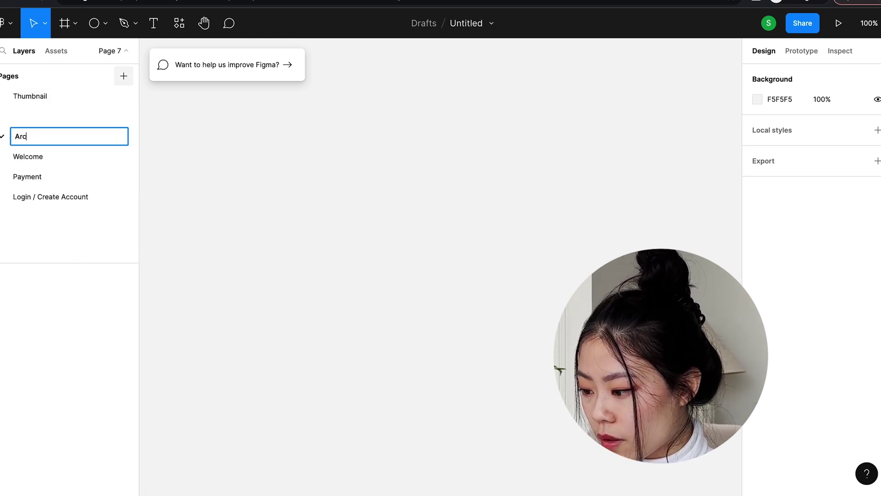
pyautogui.press('Return')
pyautogui.moveTo(56, 136); pyautogui.dragTo(163, 219)
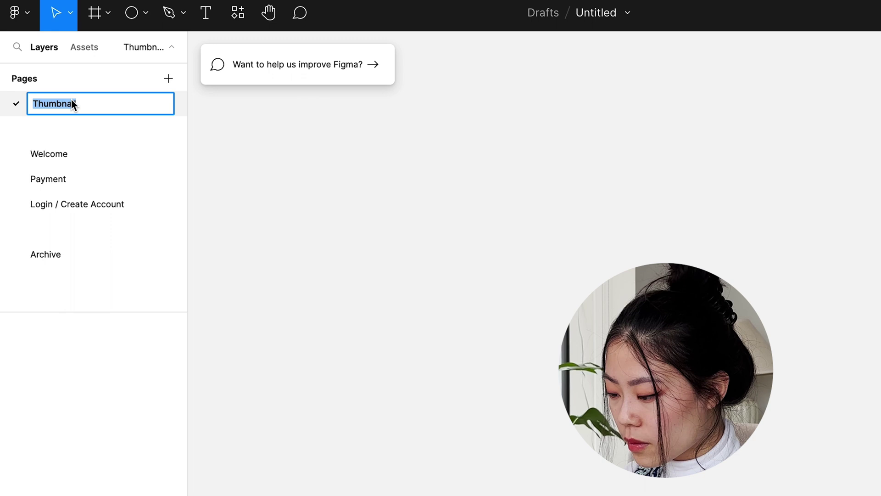
# - Rename Thumbnail to a pasted emoji and add a '-- WIP --' page below the separator
pyautogui.write('🖼')
pyautogui.press('Return')
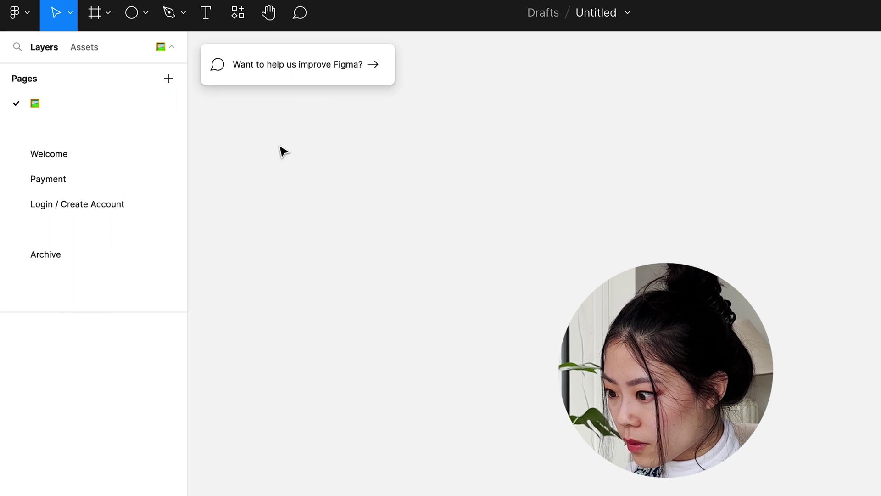
pyautogui.click(167, 80)
pyautogui.press('BackSpace')
pyautogui.write('--')
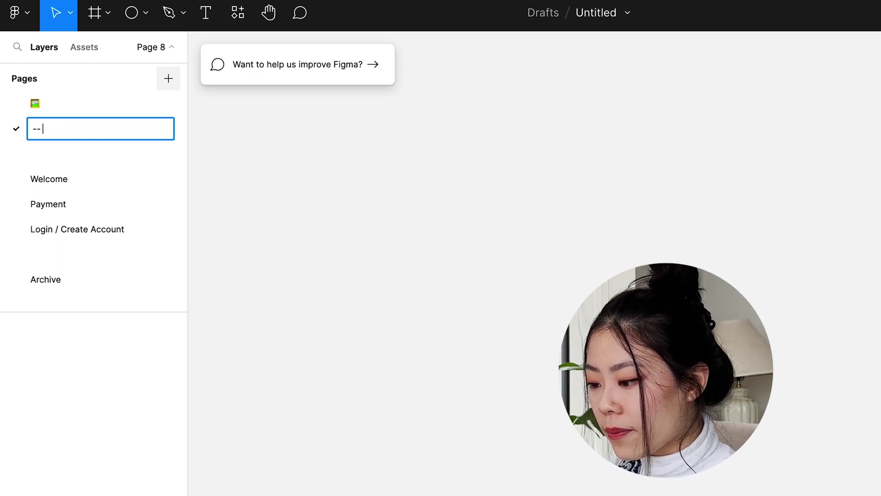
pyautogui.write('WIP --')
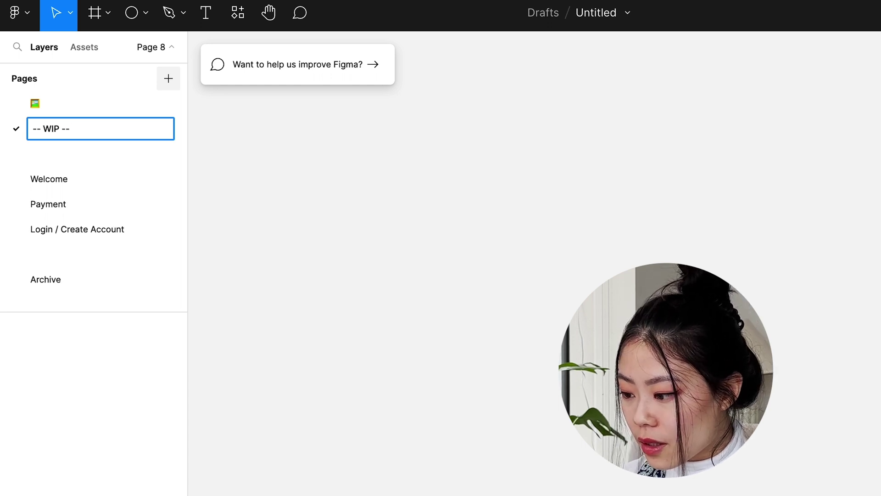
pyautogui.press('Return')
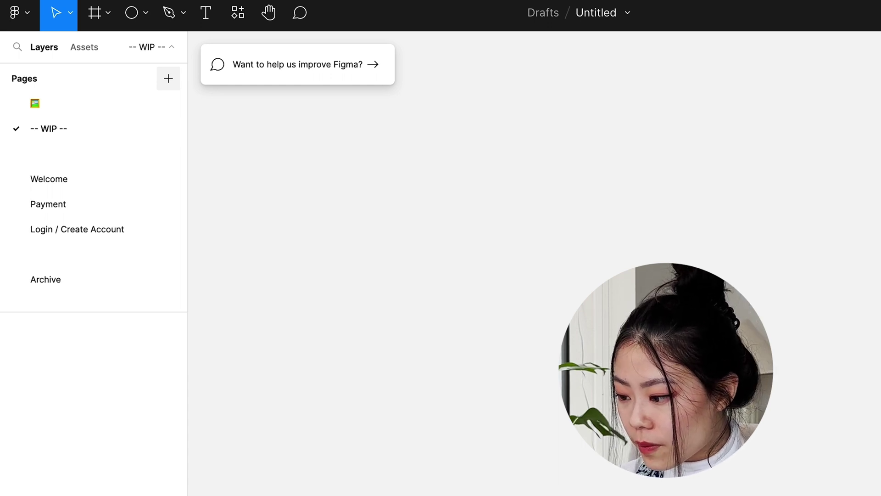
pyautogui.moveTo(79, 123); pyautogui.dragTo(74, 163)
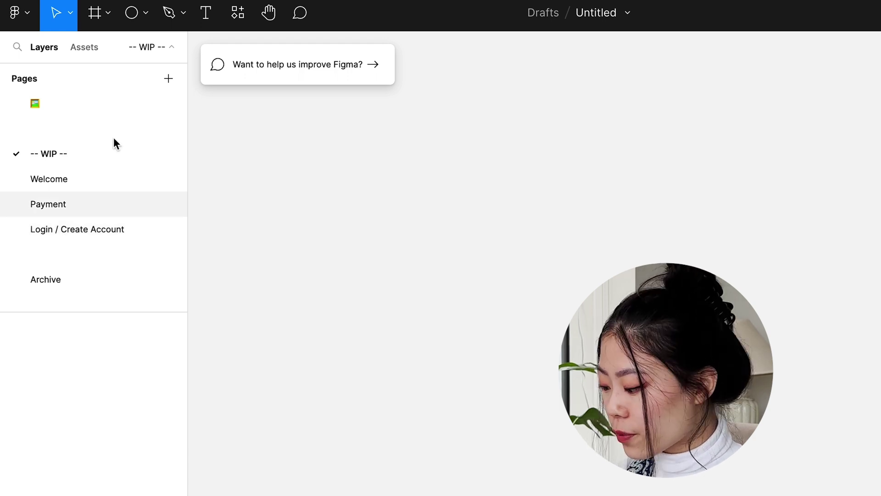
# - Add a '-- Handoff --' header page placed above '-- WIP --'
pyautogui.click(163, 87)
pyautogui.write('-- Done --')
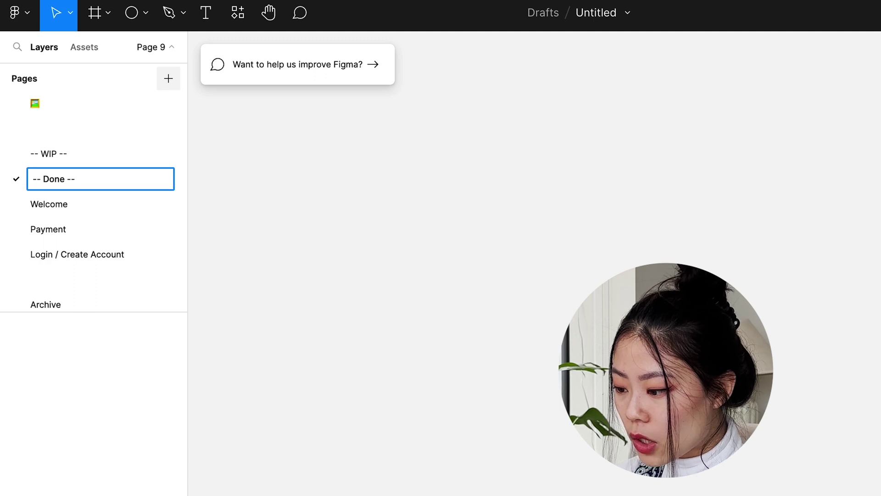
pyautogui.press('Return')
pyautogui.moveTo(57, 178); pyautogui.dragTo(55, 146)
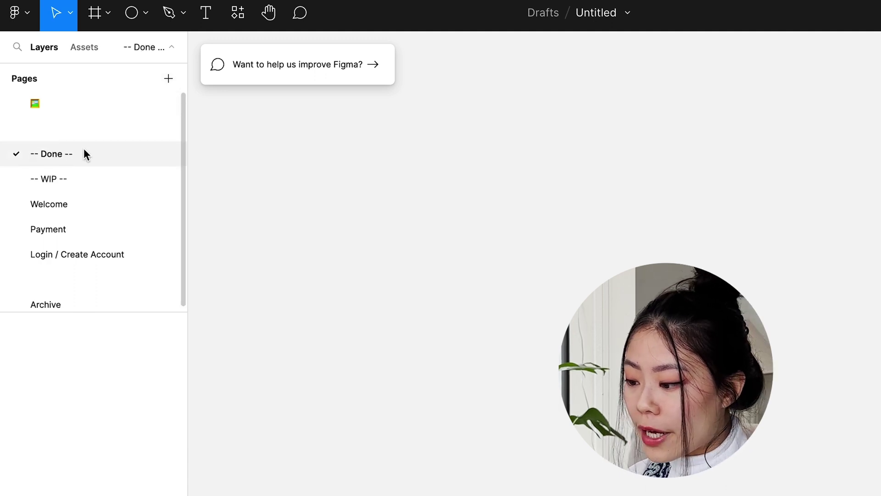
pyautogui.doubleClick(60, 156)
pyautogui.write('Handof')
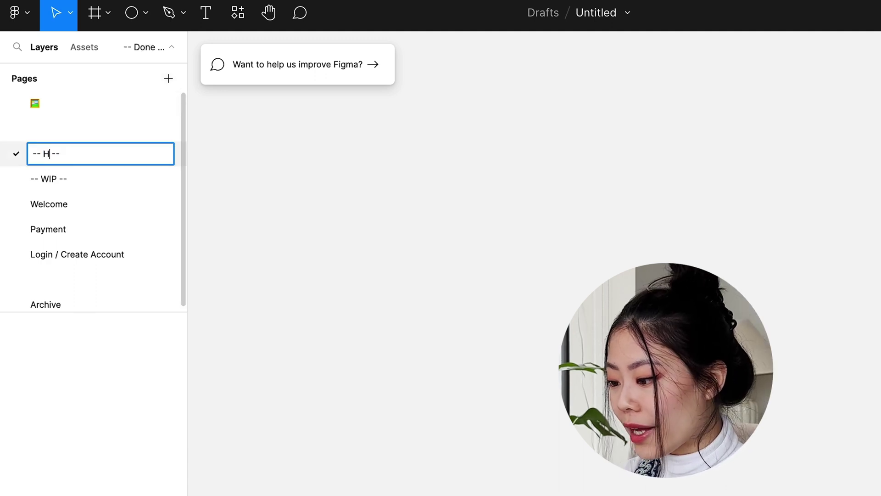
pyautogui.write('f')
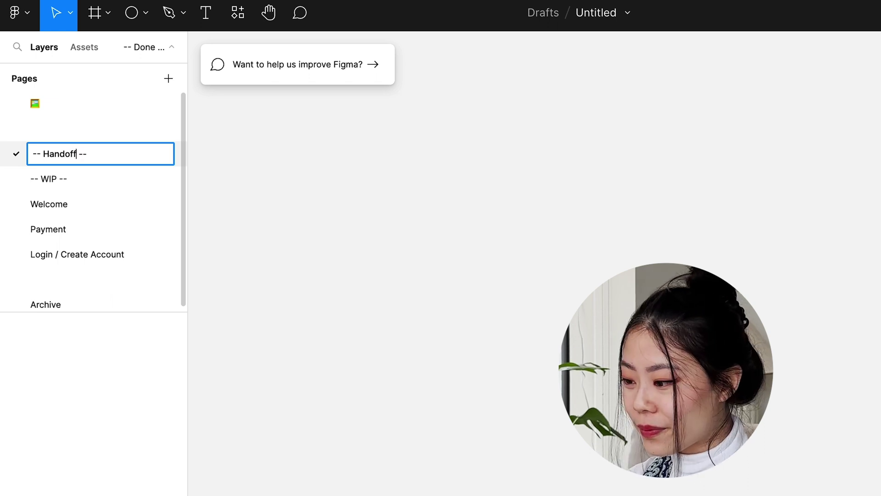
pyautogui.press('Return')
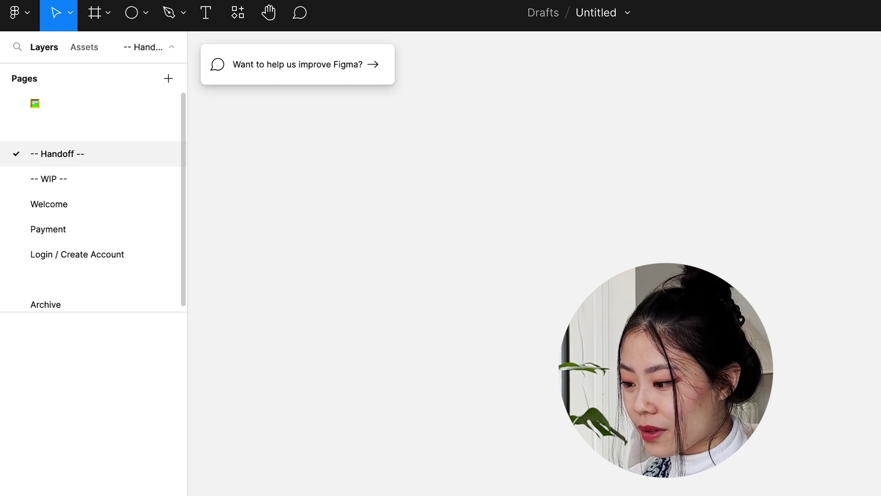
# - Add a 'Social' page and another blank separator page, enlarging the page list
pyautogui.click(171, 82)
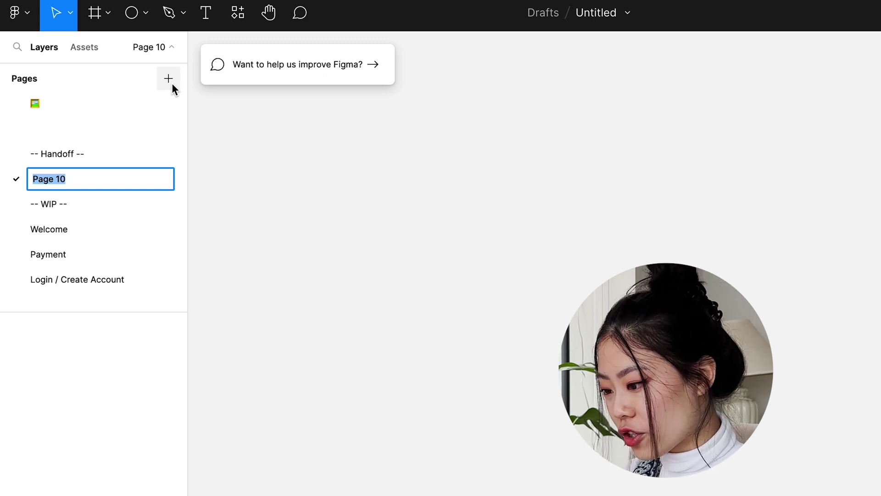
pyautogui.write('Social')
pyautogui.press('Return')
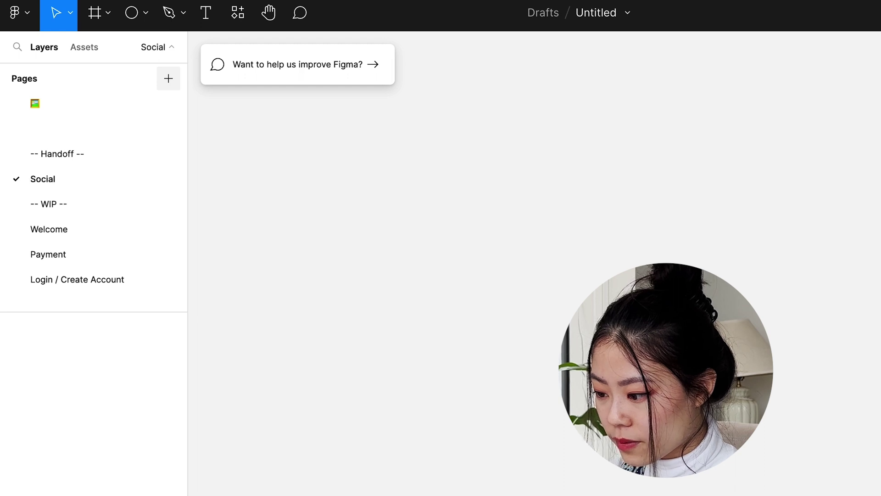
pyautogui.click(171, 82)
pyautogui.press('BackSpace')
pyautogui.press('Return')
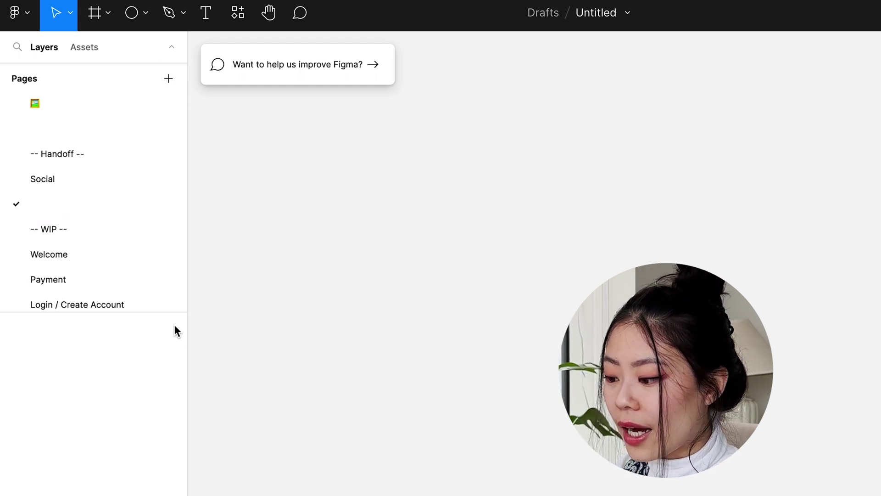
pyautogui.moveTo(172, 311); pyautogui.dragTo(165, 391)
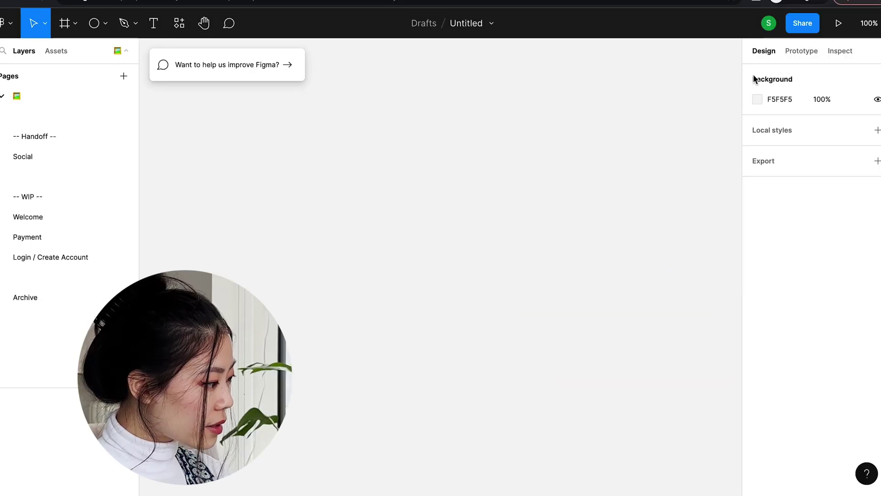
# - Add a Desktop 1440×1024 frame to the emoji thumbnail page
pyautogui.click(813, 52)
pyautogui.click(762, 53)
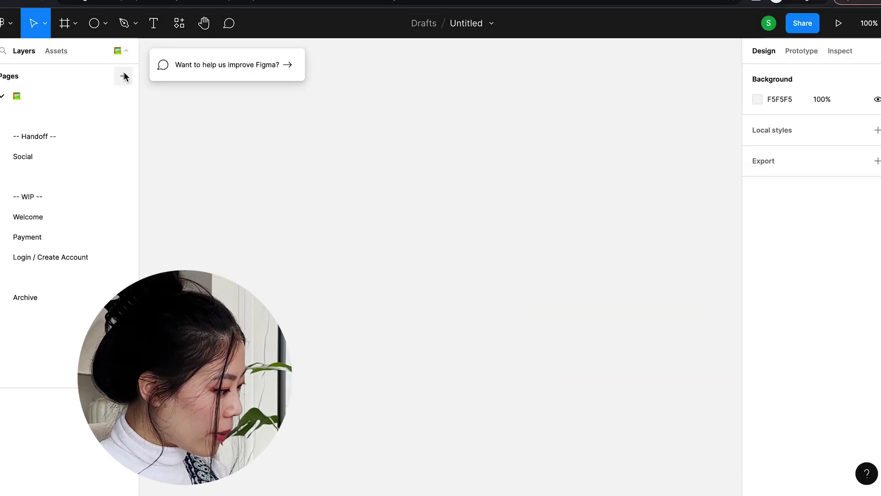
pyautogui.click(65, 22)
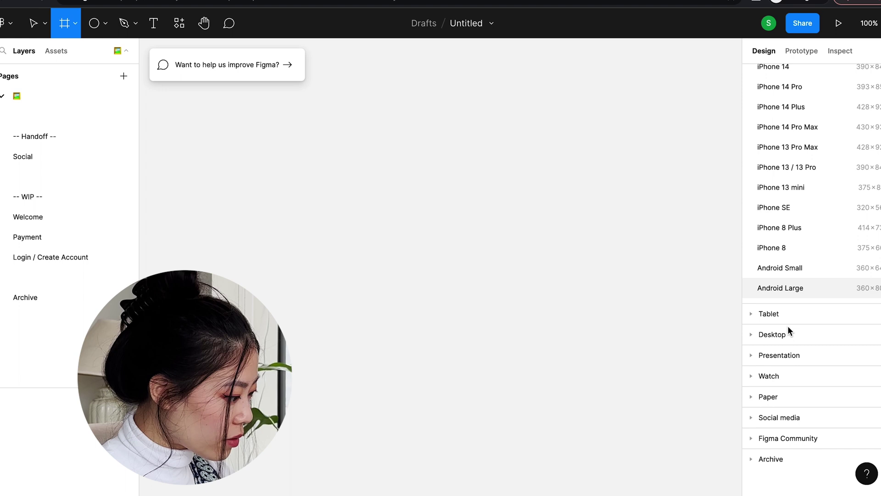
pyautogui.scroll(1, 780, 330)
pyautogui.click(751, 338)
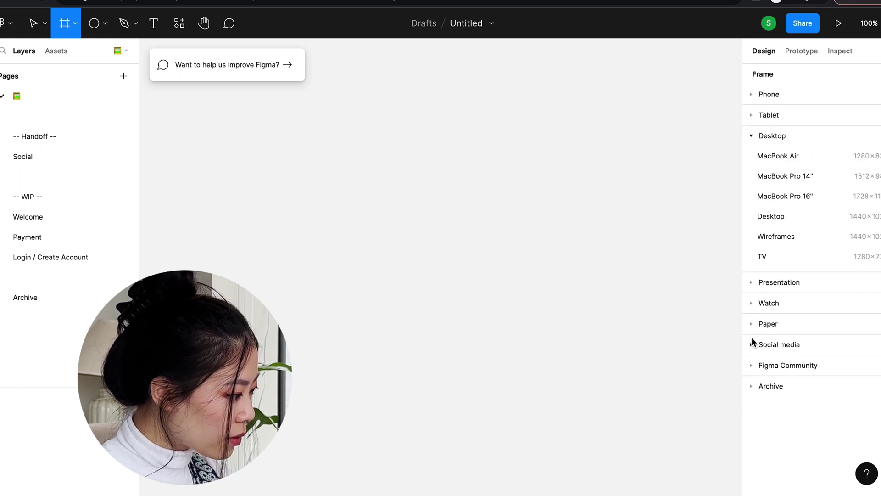
pyautogui.click(778, 215)
pyautogui.scroll(-3, 473, 183)
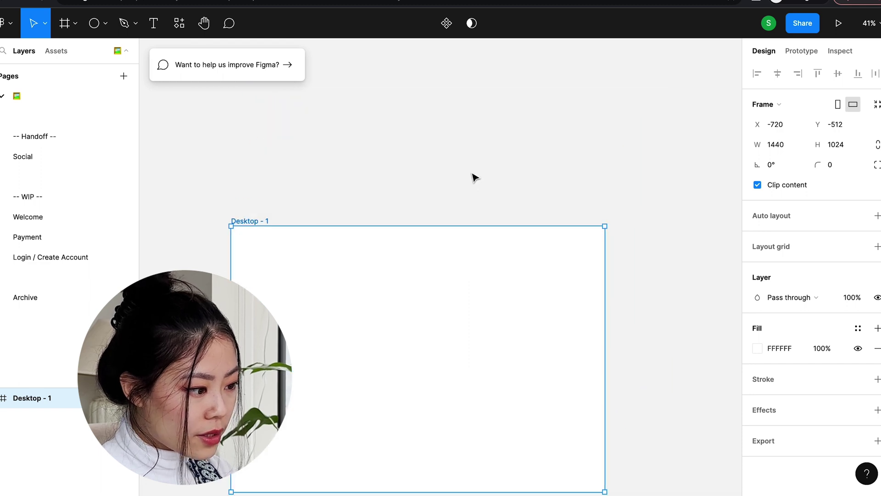
pyautogui.click(484, 205)
pyautogui.scroll(-3, 484, 205)
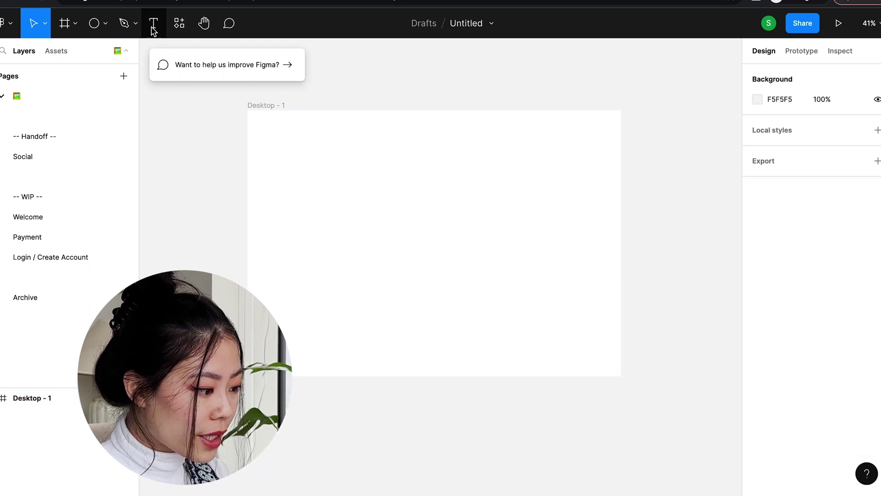
# - Copy the iPhone 14 - 1 frame from the Welcome page into Desktop - 1 on the first page
pyautogui.click(50, 217)
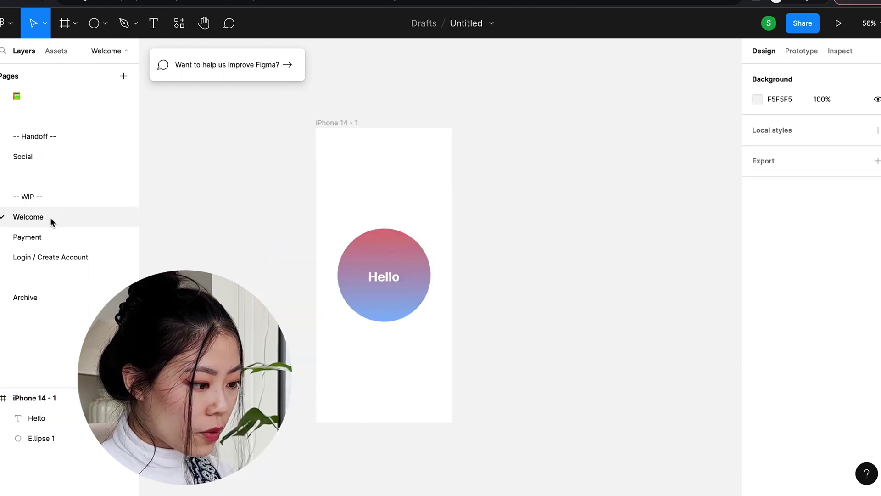
pyautogui.click(335, 124)
pyautogui.press('super+c')
pyautogui.click(41, 100)
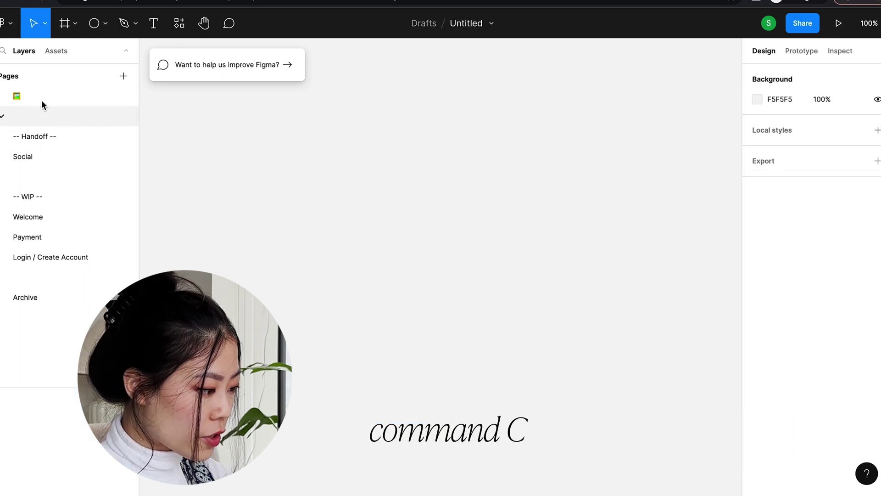
pyautogui.press('super+v')
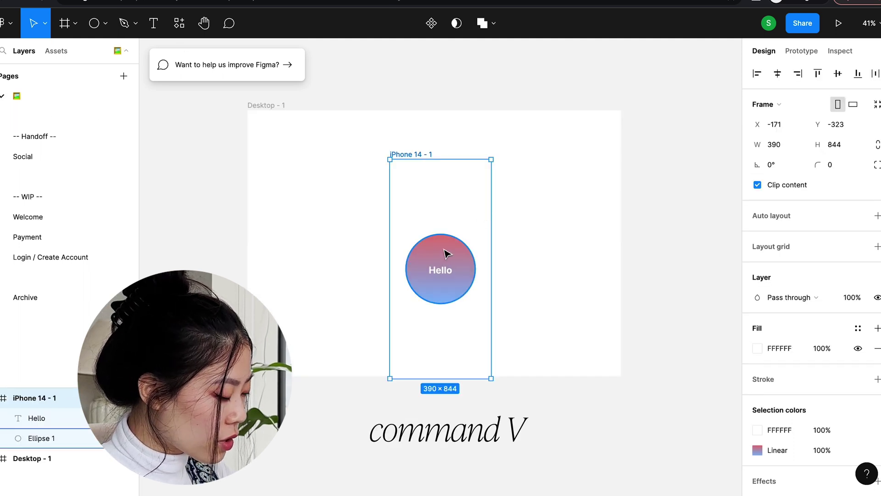
pyautogui.moveTo(443, 257); pyautogui.dragTo(715, 242)
pyautogui.moveTo(710, 197); pyautogui.dragTo(540, 194)
# - Give the pasted iPhone frame a black stroke and corner radius 20, centred vertically
pyautogui.scroll(-2, 825, 419)
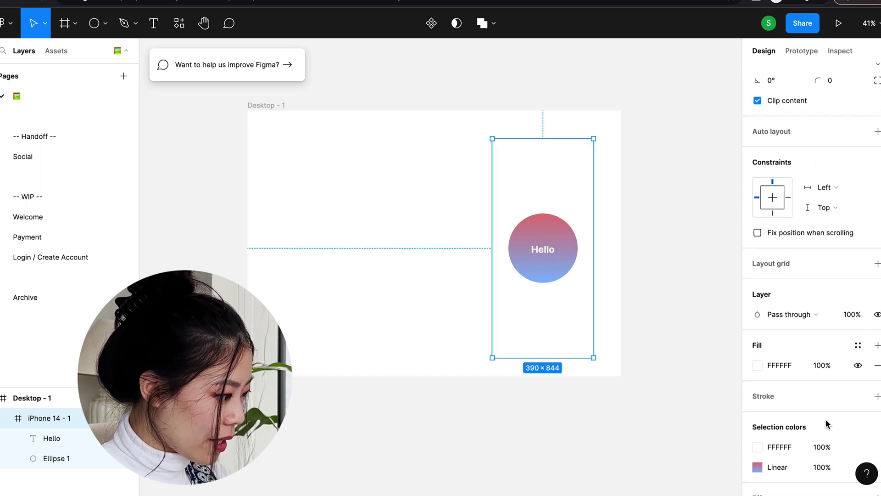
pyautogui.click(877, 396)
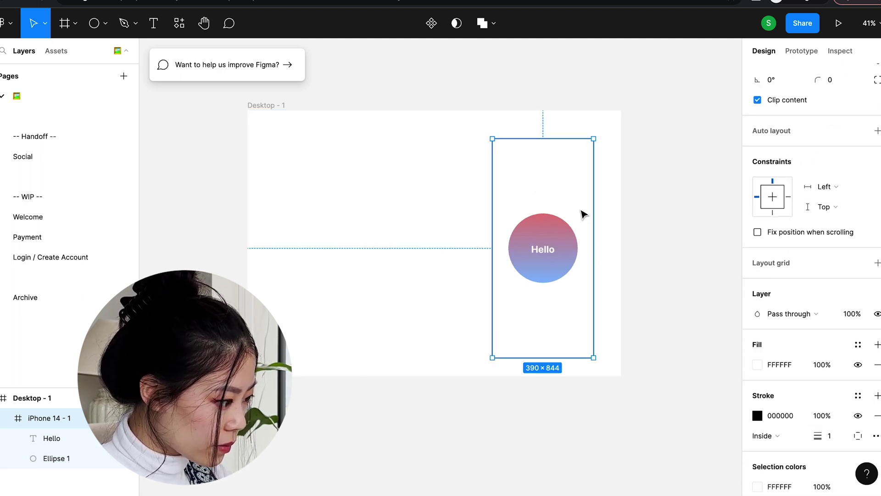
pyautogui.moveTo(584, 214); pyautogui.dragTo(582, 204)
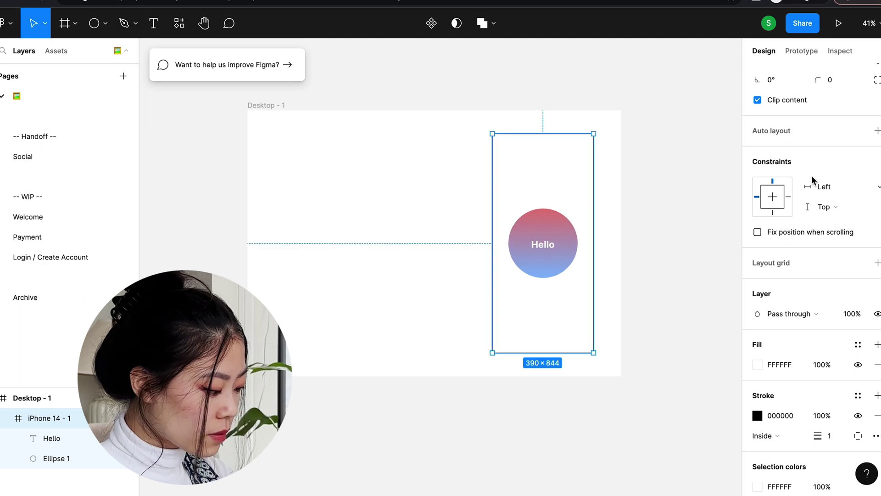
pyautogui.click(835, 80)
pyautogui.write('20')
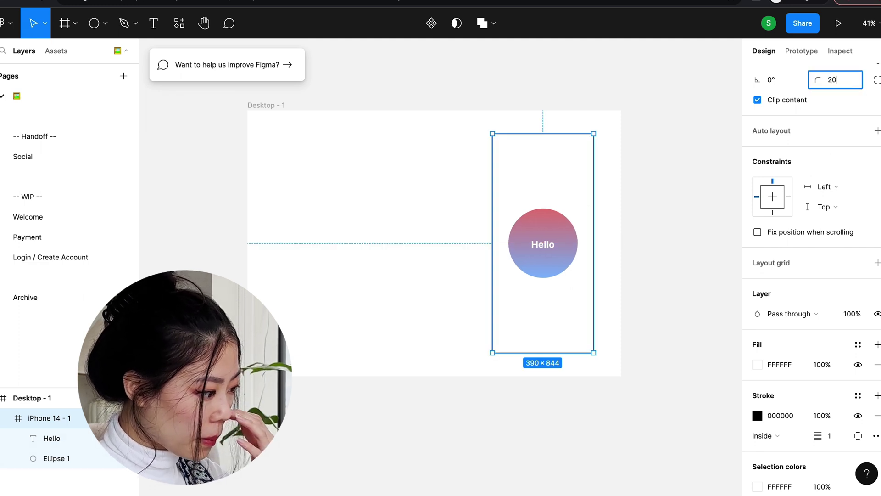
pyautogui.press('Return')
pyautogui.click(388, 70)
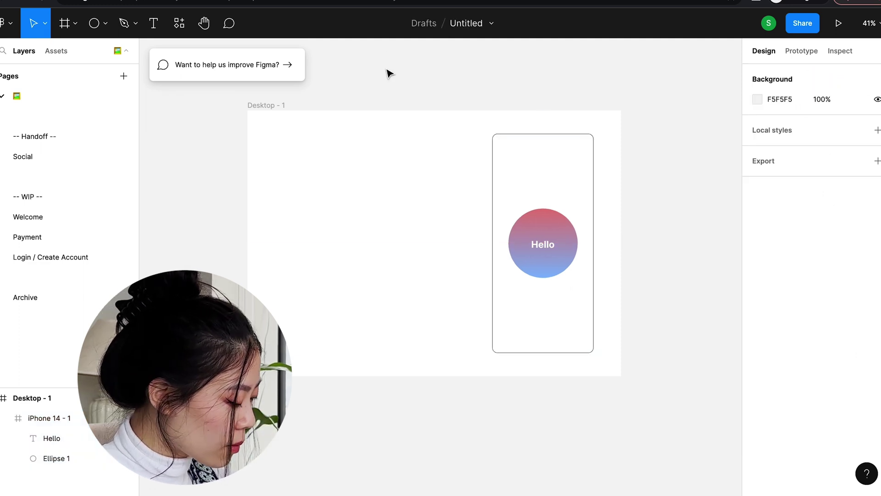
# - Change Desktop - 1's fill to a linear gradient ending in pale pink FFEBEB
pyautogui.click(255, 106)
pyautogui.click(758, 347)
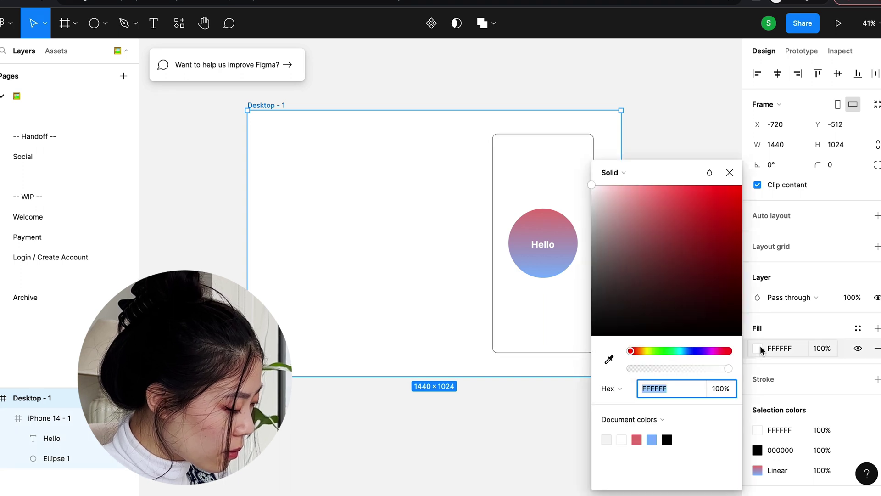
pyautogui.click(601, 172)
pyautogui.click(610, 188)
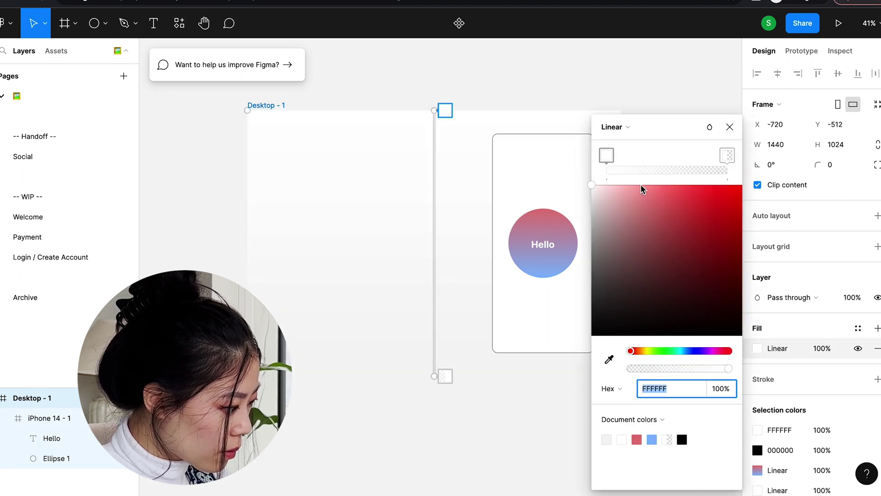
pyautogui.click(726, 157)
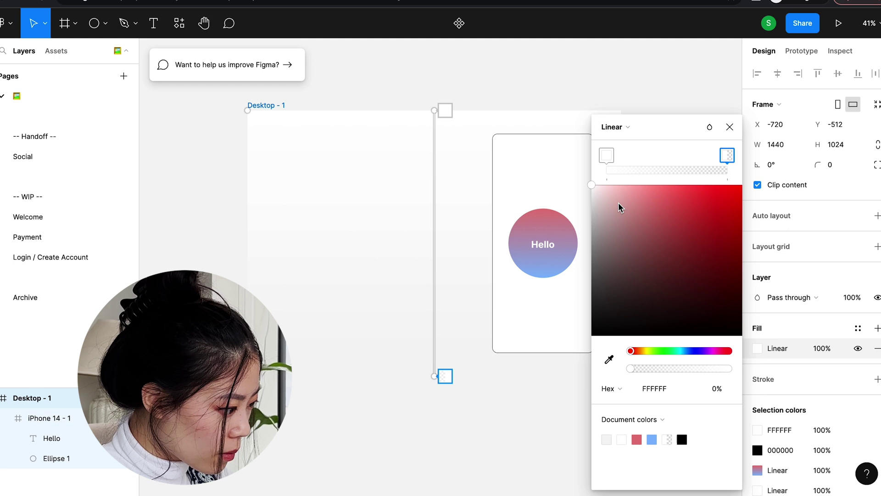
pyautogui.moveTo(608, 192)
pyautogui.mouseDown()
pyautogui.moveTo(604, 170)
pyautogui.moveTo(604, 183)
pyautogui.mouseUp()
# - Make the gradient's pink end stop fully opaque at 100%
pyautogui.moveTo(727, 368); pyautogui.dragTo(734, 368)
pyautogui.click(730, 127)
pyautogui.click(633, 93)
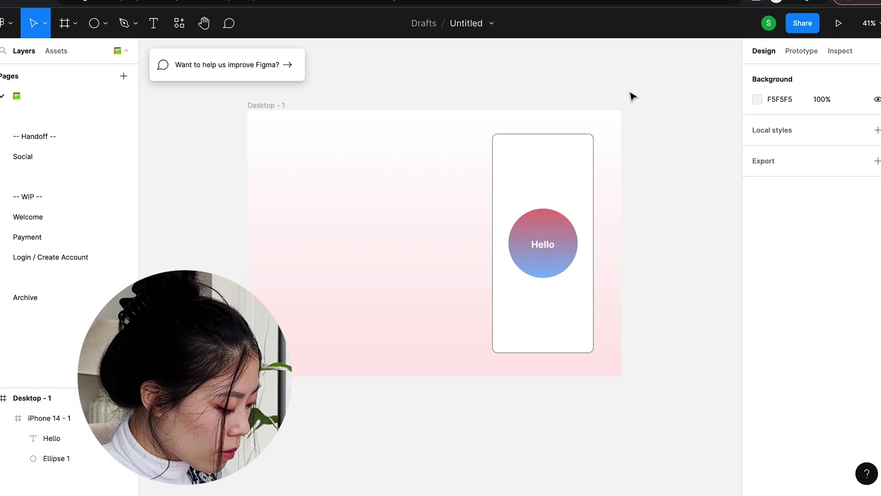
# - Duplicate the Hello text onto the cover's left side in black 000000 at size 64
pyautogui.click(537, 248)
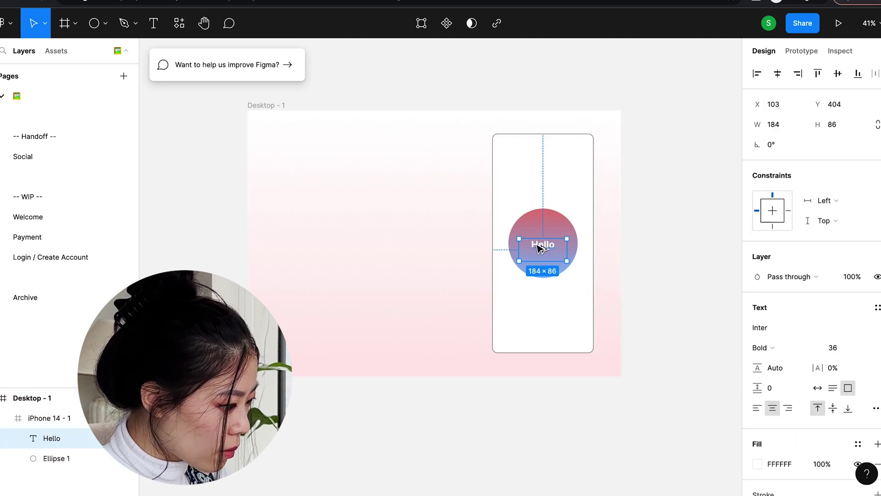
pyautogui.moveTo(539, 249); pyautogui.dragTo(337, 246)
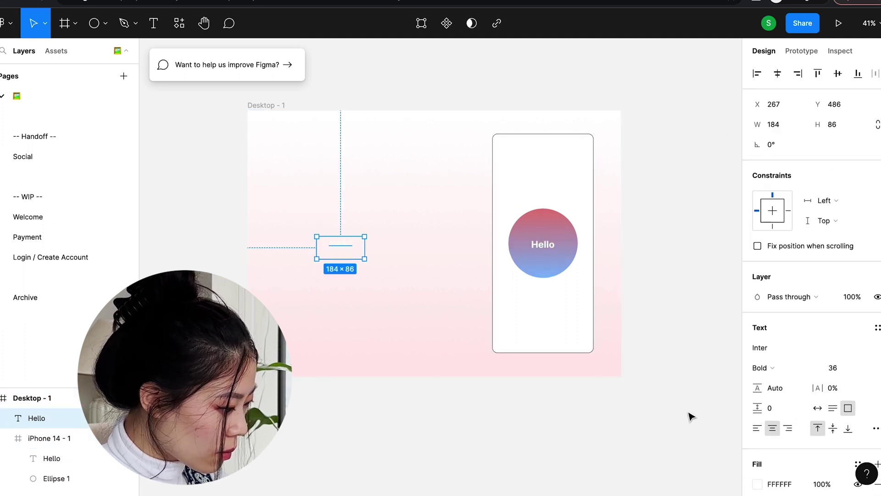
pyautogui.click(758, 484)
pyautogui.moveTo(624, 316); pyautogui.dragTo(592, 335)
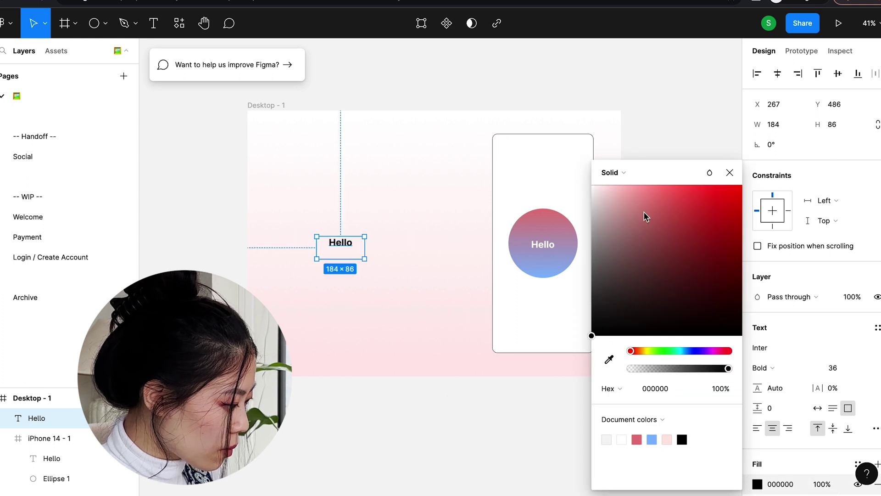
pyautogui.click(730, 172)
pyautogui.click(869, 369)
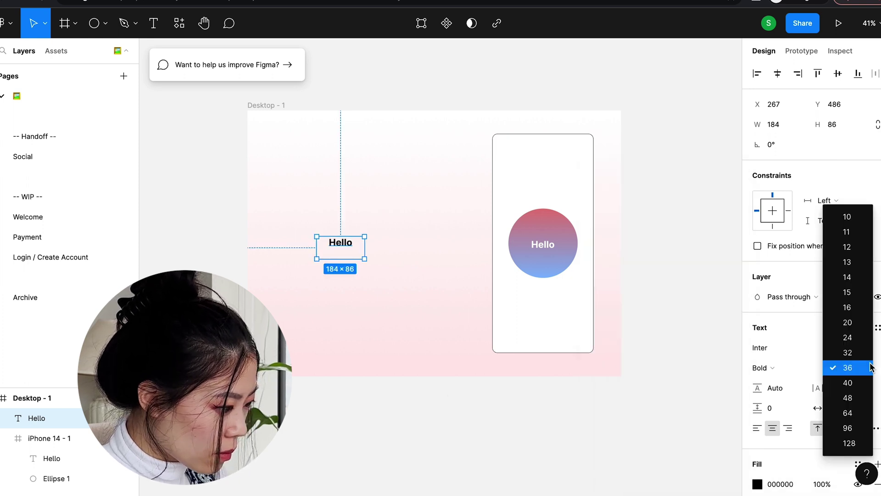
pyautogui.click(868, 413)
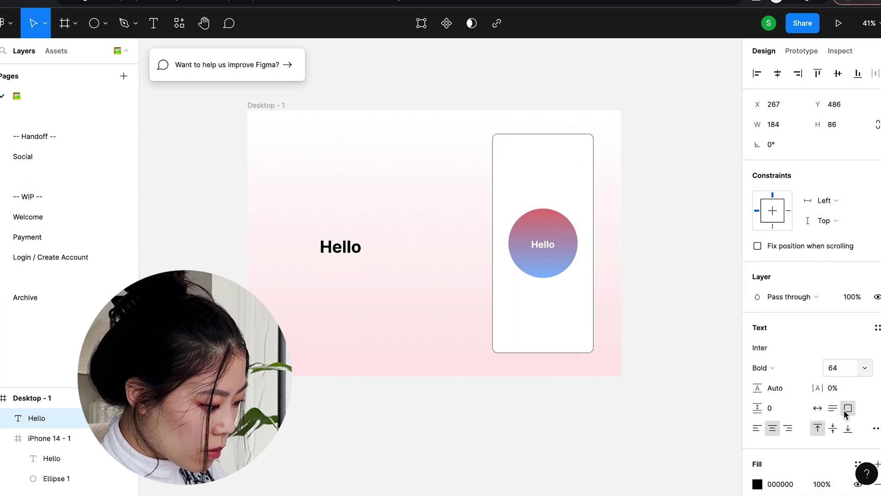
# - Retype the copy as 'App Design 2023' and widen it to fit one line
pyautogui.doubleClick(349, 254)
pyautogui.write('App De')
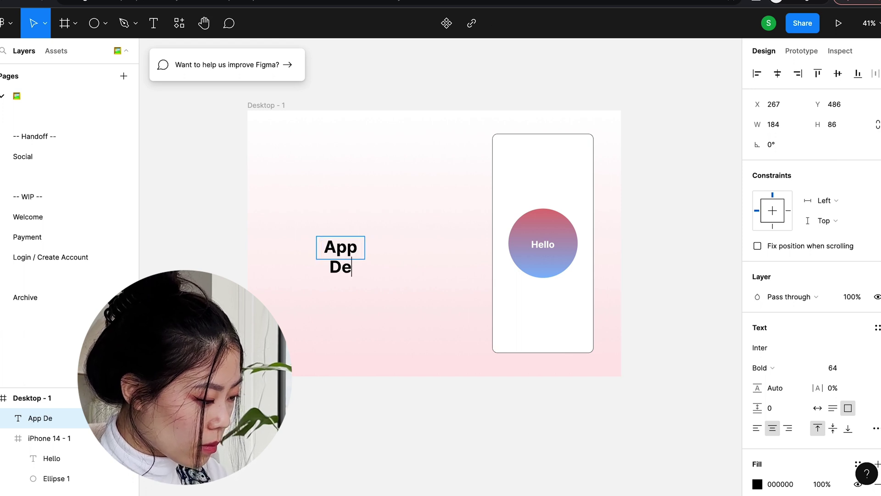
pyautogui.write('sign 2023')
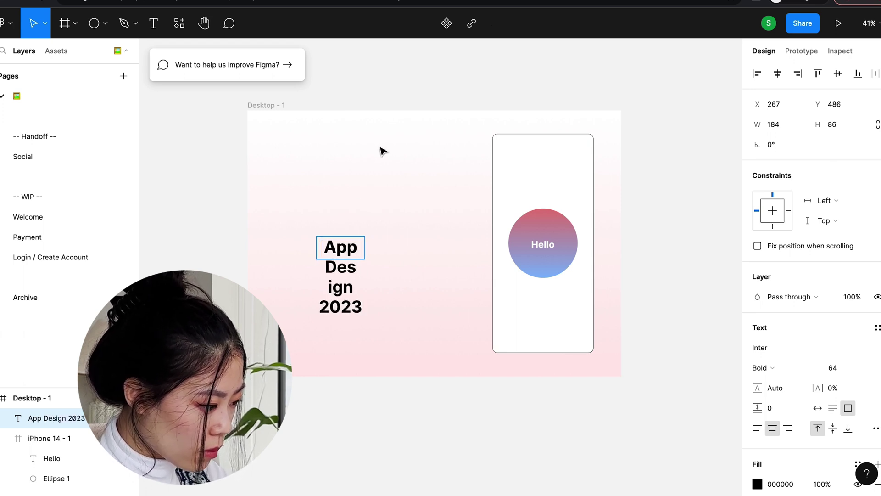
pyautogui.press('Escape')
pyautogui.moveTo(364, 247); pyautogui.dragTo(396, 249)
pyautogui.click(442, 206)
pyautogui.scroll(2, 441, 205)
pyautogui.hscroll(-1, 441, 205)
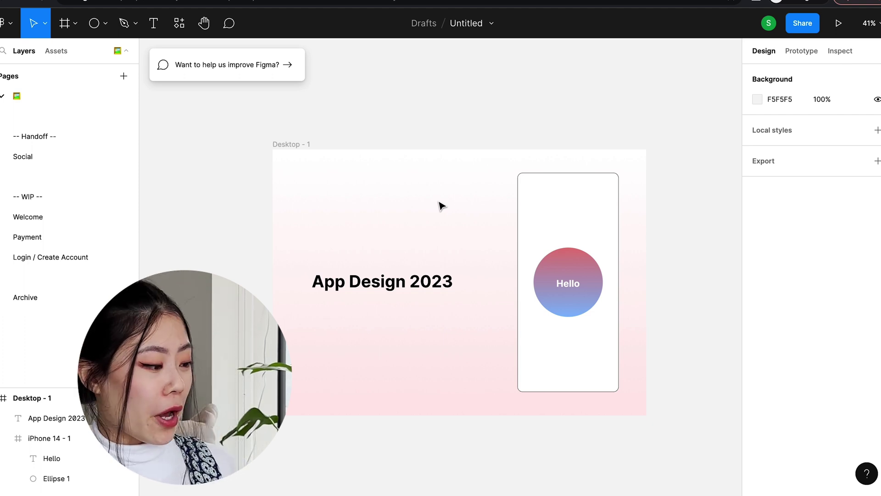
# - Set Desktop - 1 as the file thumbnail and check the App Design 2023 cover
pyautogui.click(301, 157)
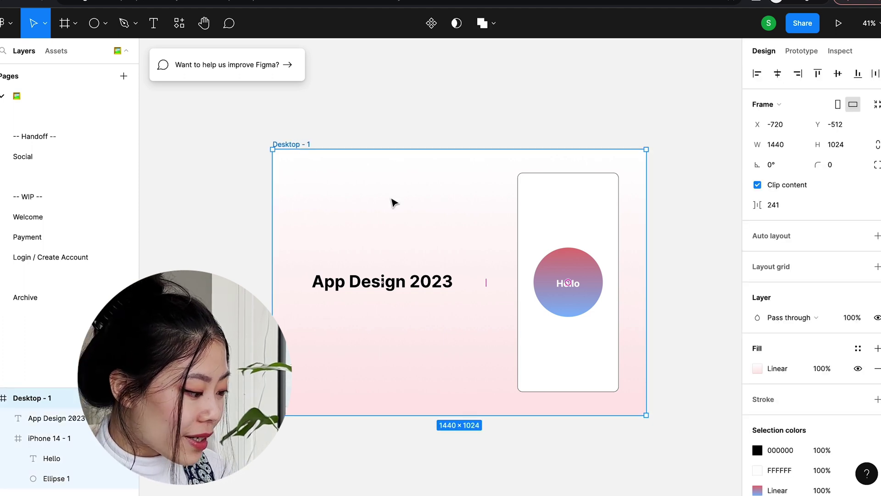
pyautogui.rightClick(393, 202)
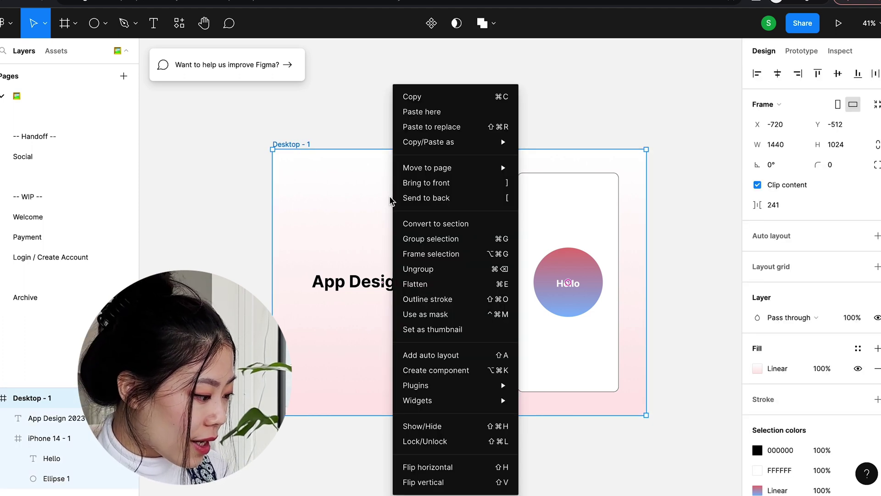
pyautogui.click(437, 329)
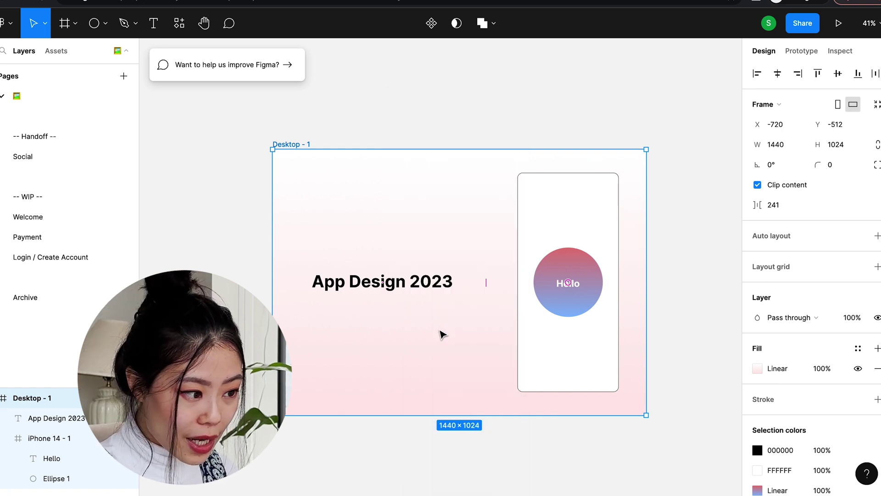
pyautogui.click(502, 139)
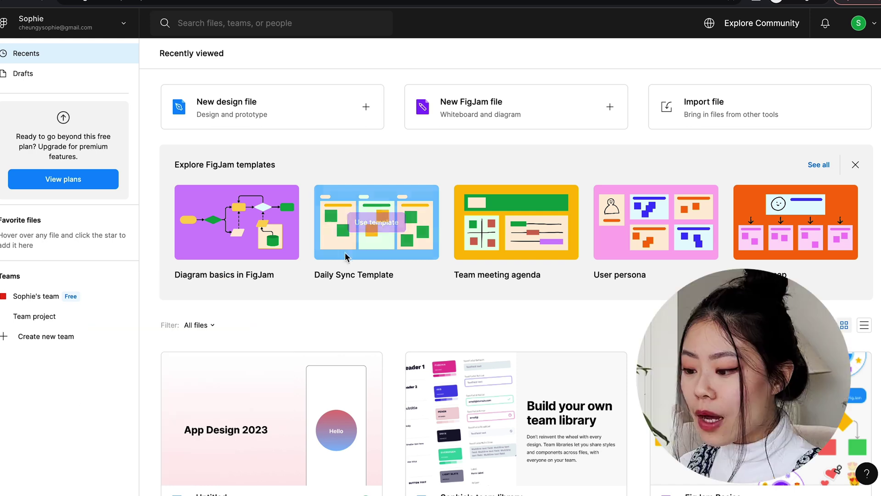
pyautogui.scroll(-3, 351, 264)
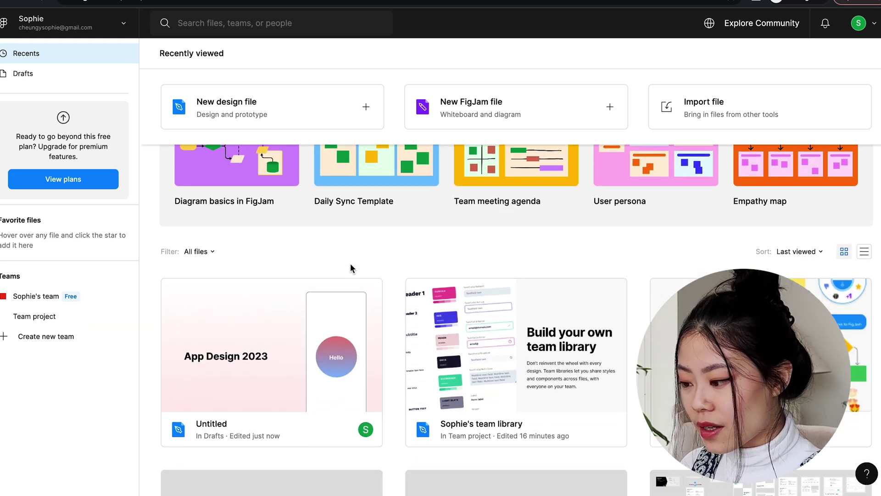
pyautogui.scroll(-2, 350, 268)
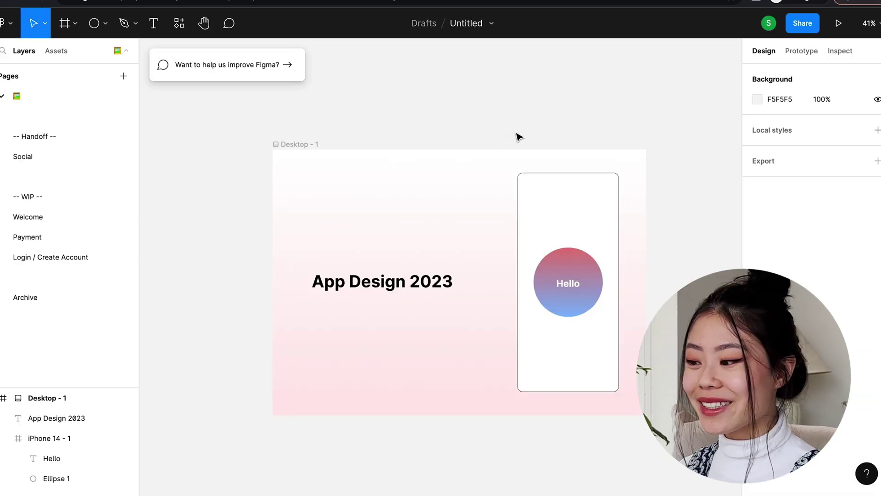
pyautogui.hscroll(5, 519, 137)
pyautogui.hscroll(-3, 519, 136)
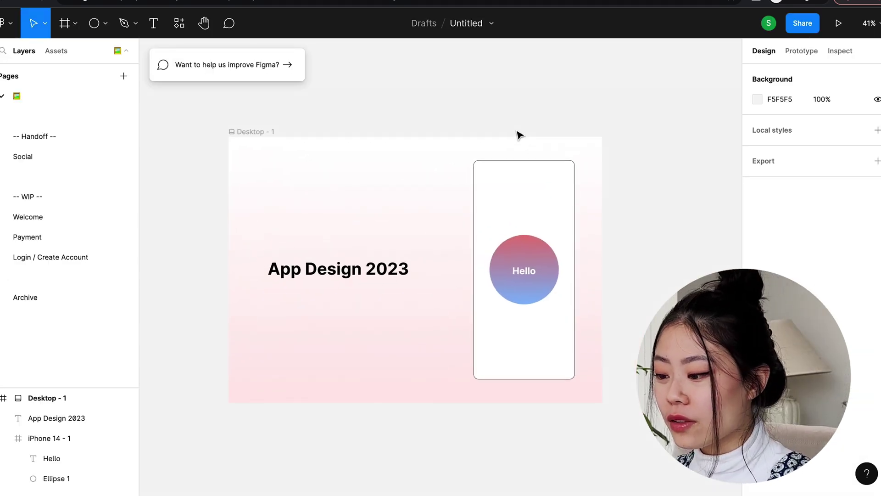
# - Combine the Welcome page's Hello text and gradient circle into a 267×267 Group 1
pyautogui.click(109, 158)
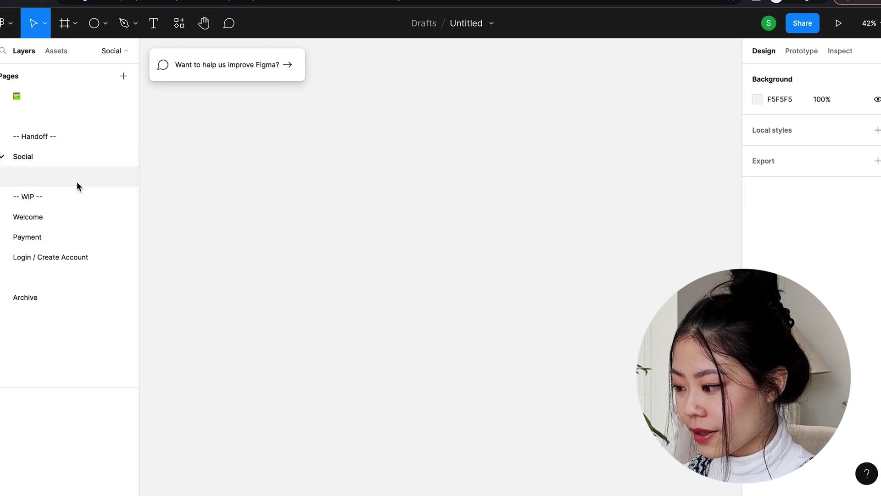
pyautogui.click(73, 214)
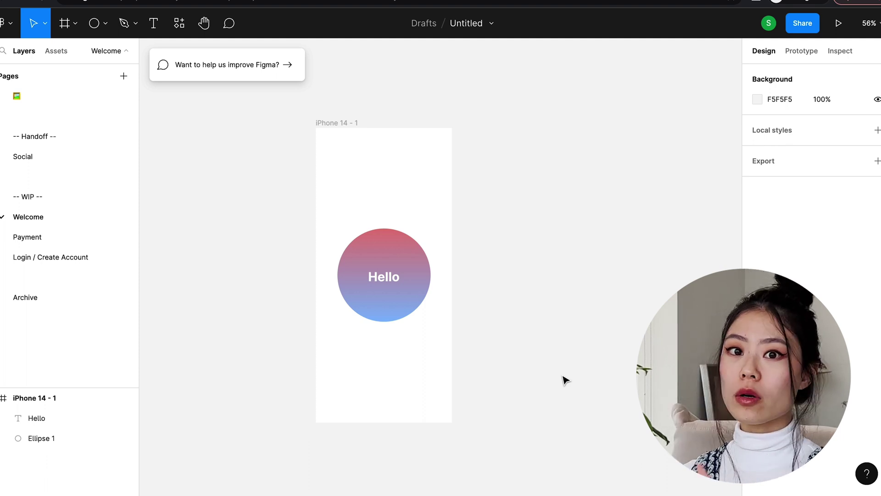
pyautogui.hotkey('ctrl', 'z')
pyautogui.click(216, 349)
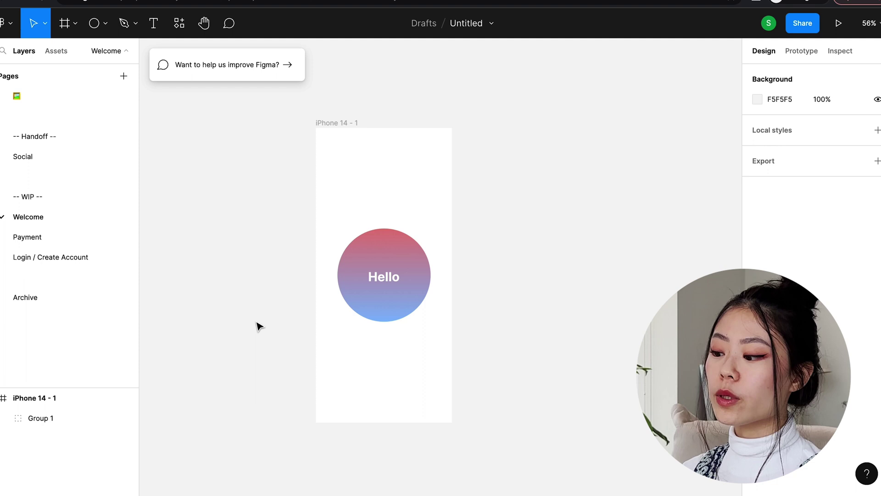
pyautogui.click(356, 289)
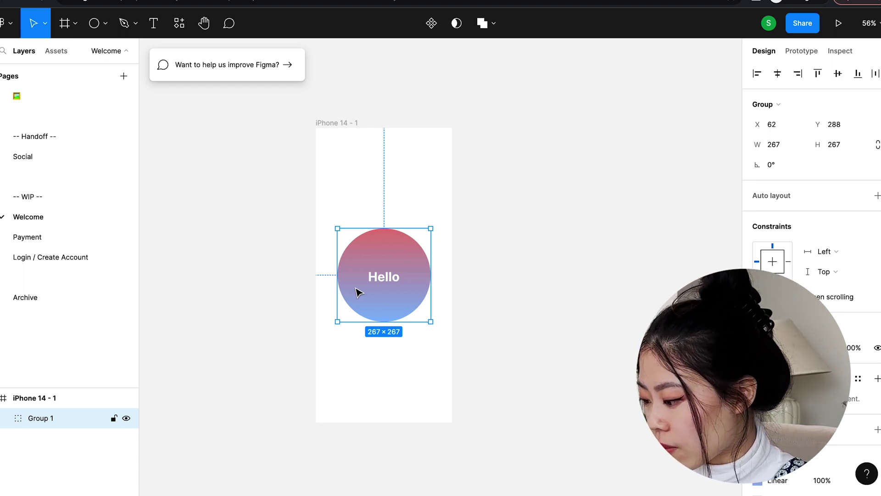
# - Turn the Hello circle group into a component and move it beside the phone frame
pyautogui.rightClick(374, 285)
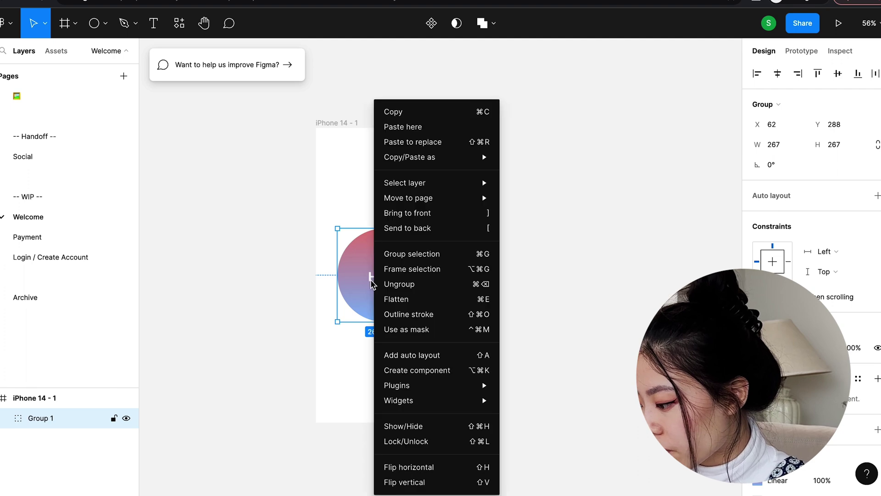
pyautogui.click(437, 369)
pyautogui.rightClick(403, 305)
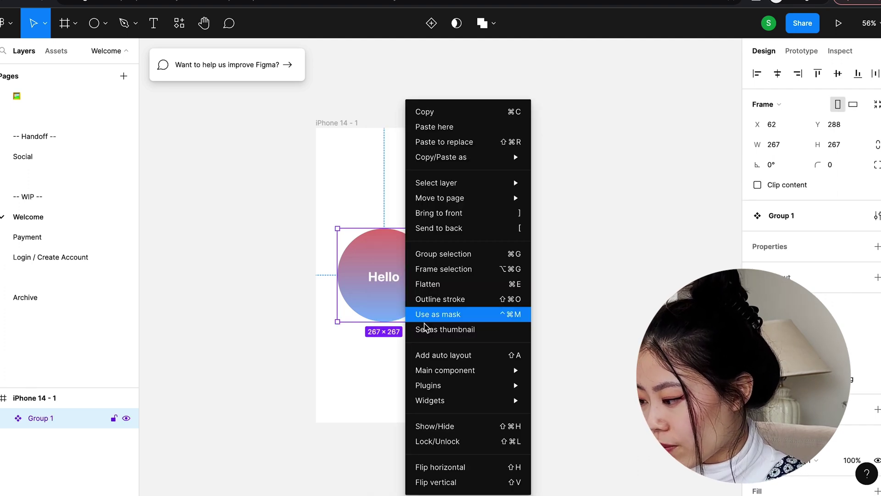
pyautogui.press('Escape')
pyautogui.press('Escape')
pyautogui.click(404, 235)
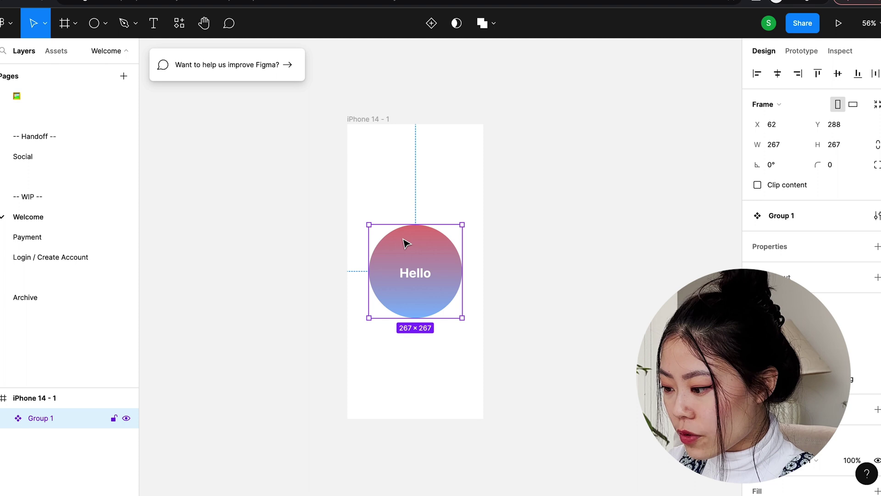
pyautogui.moveTo(401, 242); pyautogui.dragTo(224, 235)
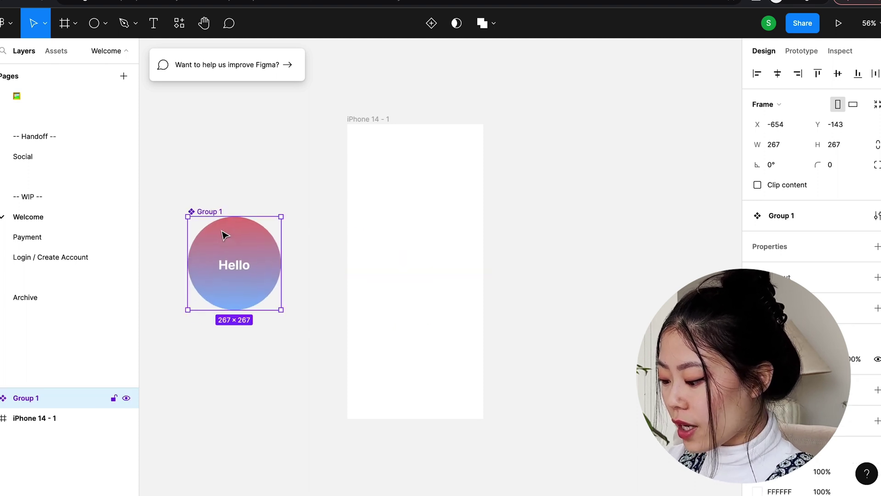
# - Rename the component 'Logo' and place a Logo instance inside iPhone 14 - 1
pyautogui.doubleClick(211, 211)
pyautogui.write('Logo')
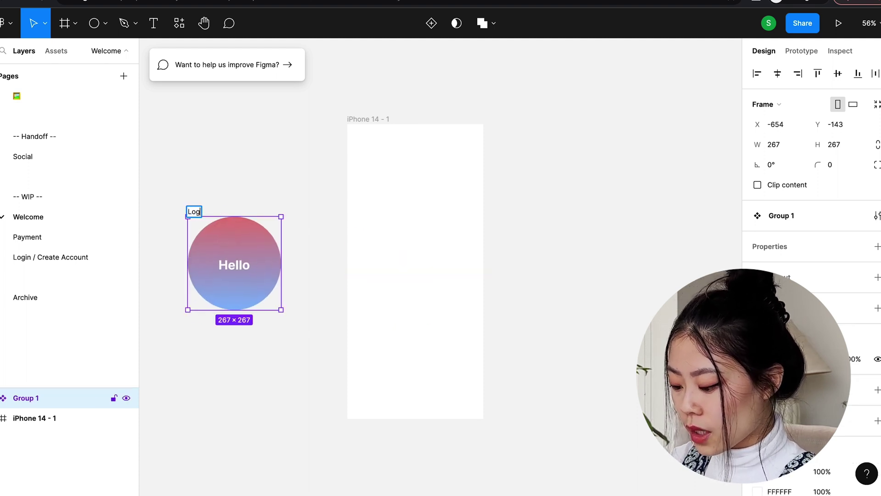
pyautogui.press('Return')
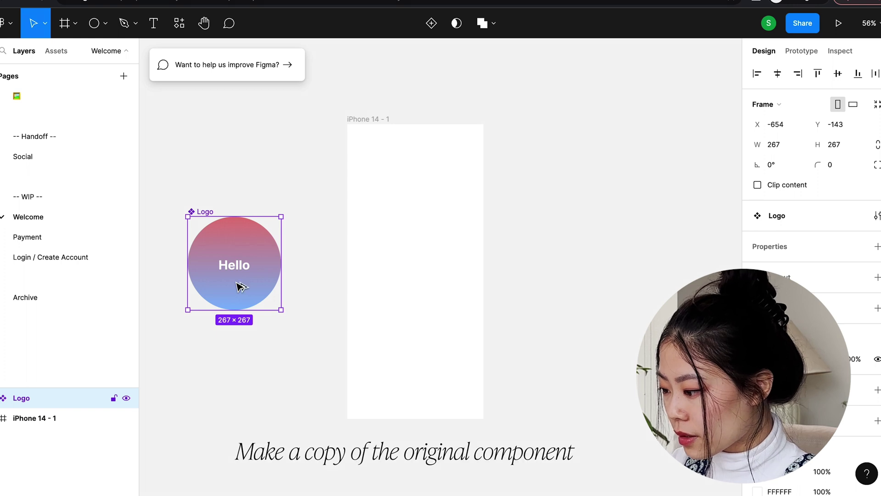
pyautogui.moveTo(239, 287); pyautogui.dragTo(423, 288)
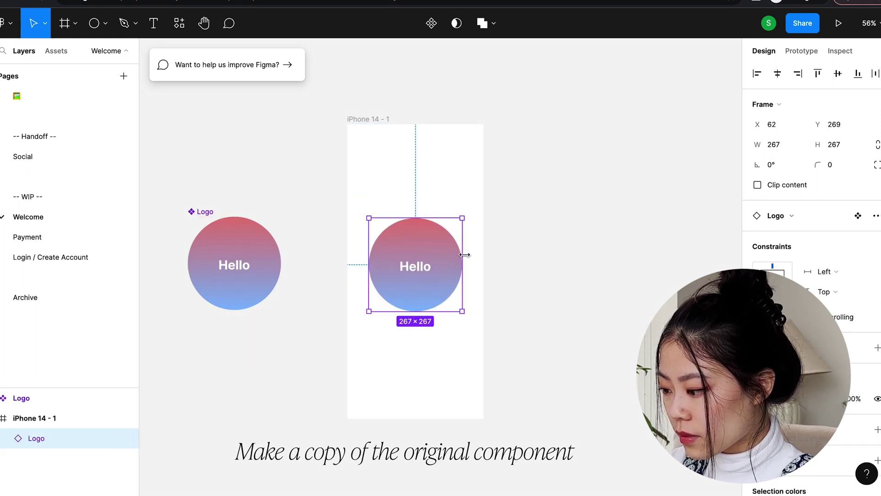
pyautogui.click(238, 294)
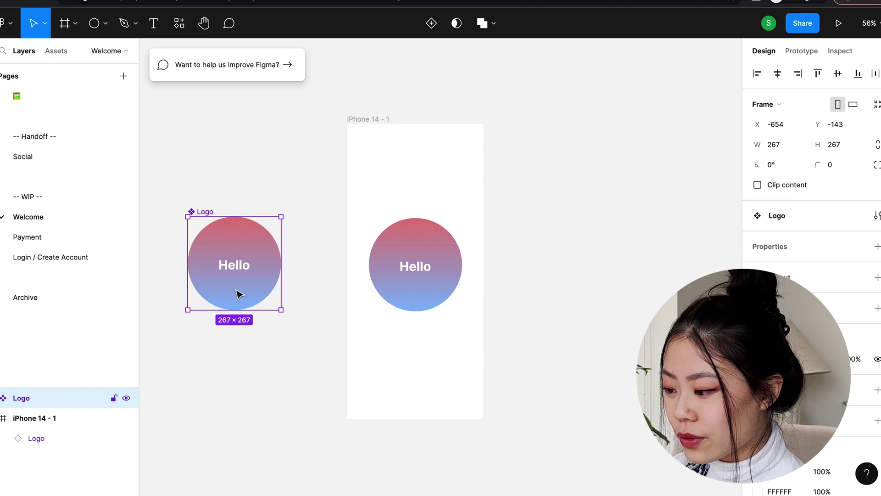
# - Resize the Logo main component to 233×233 so its Hello text scales too
pyautogui.scroll(10, 321, 299)
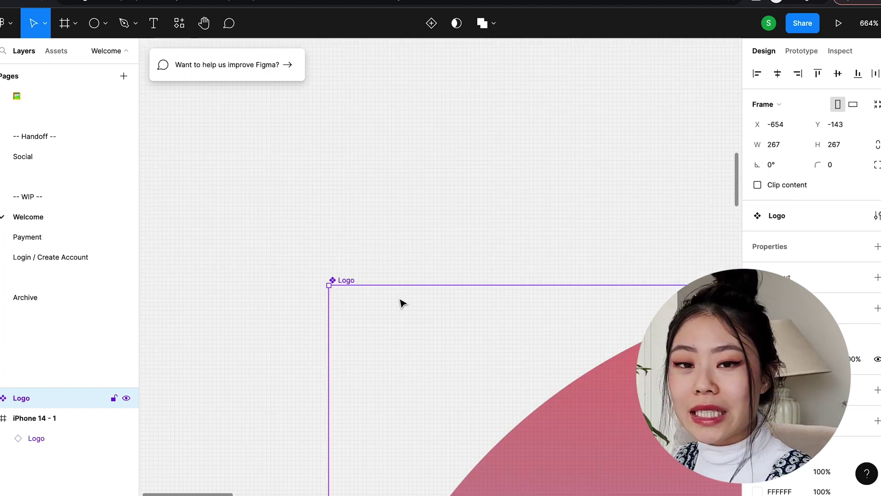
pyautogui.hotkey('shift', '1')
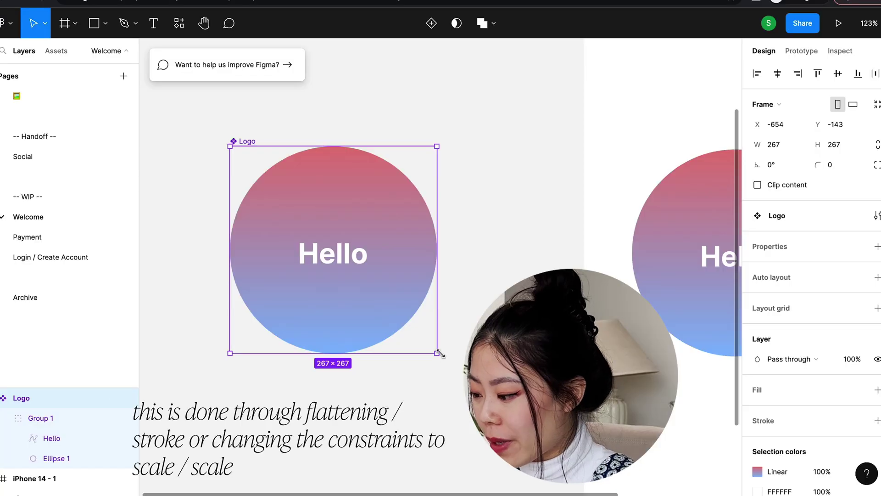
pyautogui.moveTo(439, 352); pyautogui.dragTo(412, 322)
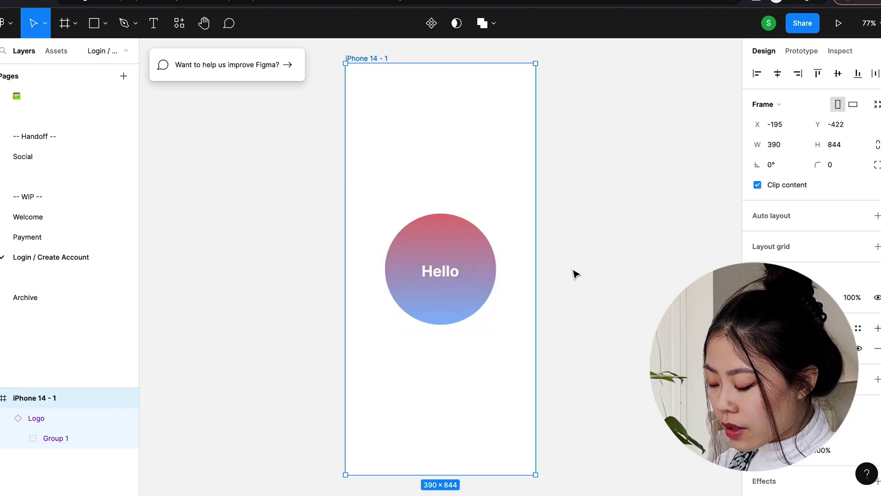
pyautogui.click(581, 275)
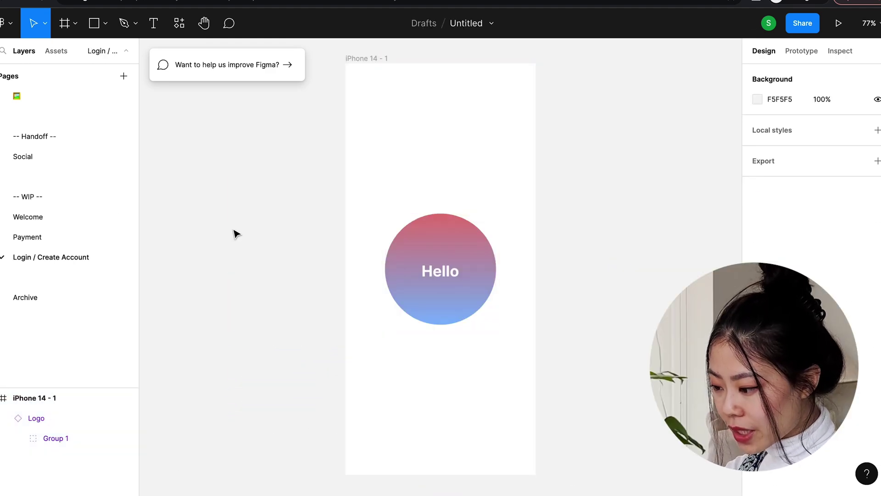
pyautogui.scroll(-3, 370, 311)
pyautogui.scroll(5, 370, 311)
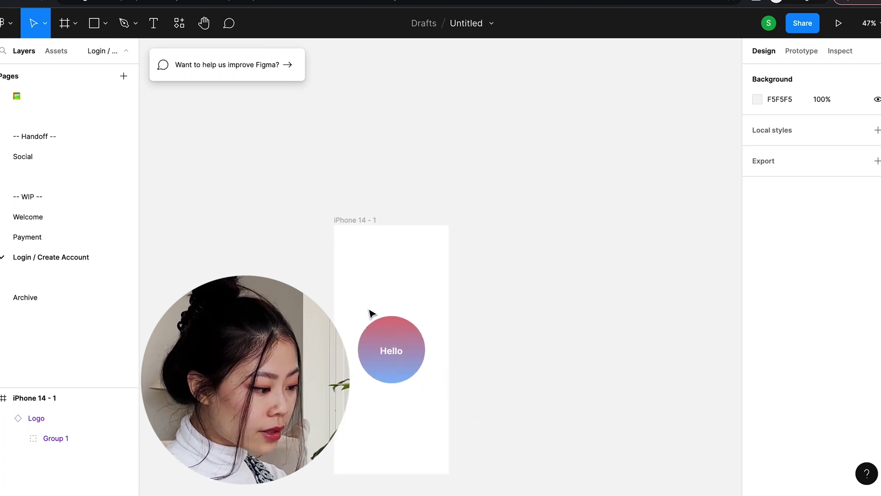
pyautogui.click(435, 288)
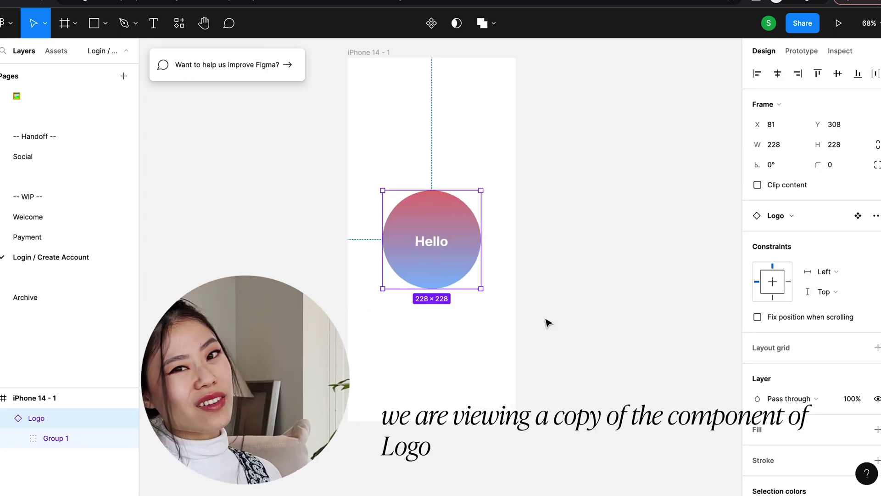
pyautogui.click(59, 216)
# - Recolour the Logo gradient's blue end stop to magenta E56BC3
pyautogui.scroll(3, 263, 313)
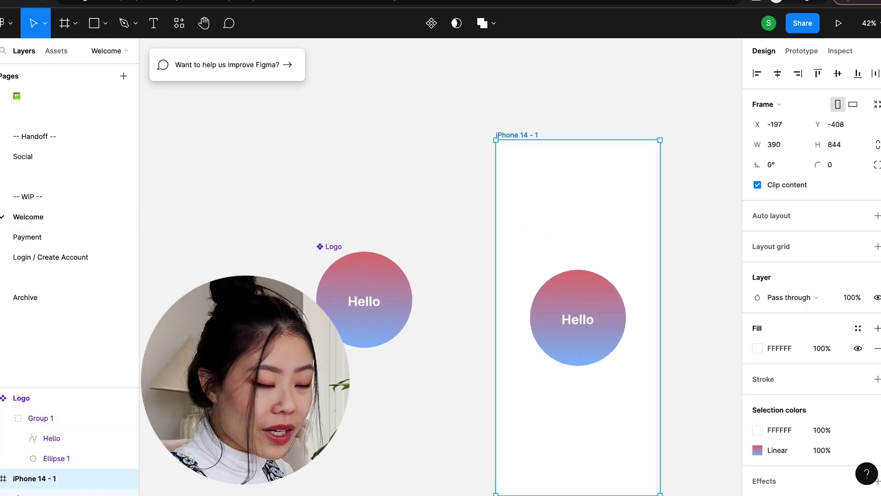
pyautogui.click(362, 325)
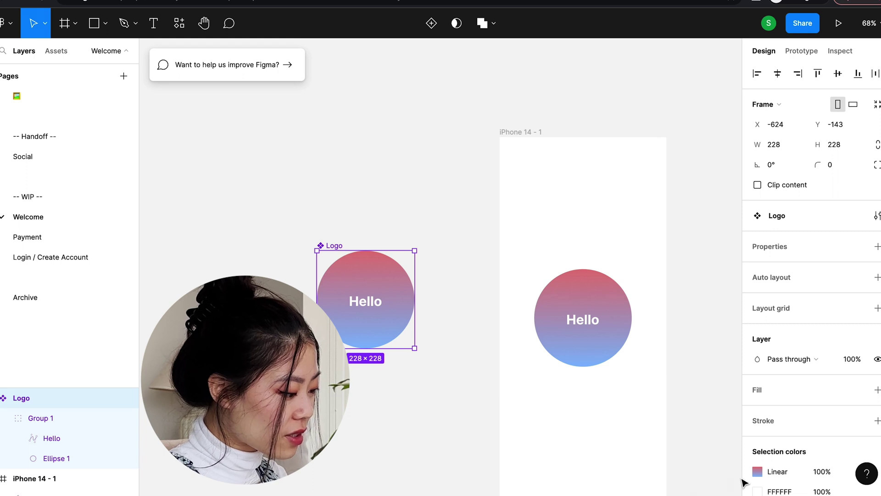
pyautogui.click(756, 471)
pyautogui.click(730, 160)
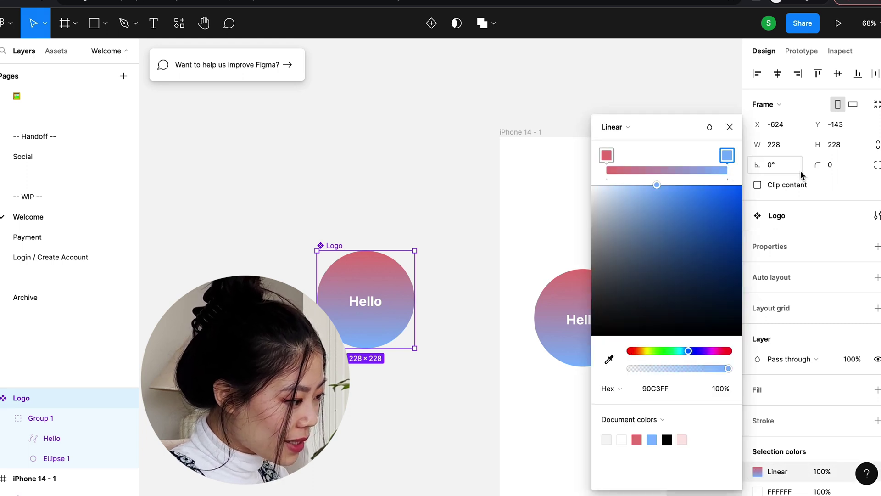
pyautogui.moveTo(712, 351); pyautogui.dragTo(717, 351)
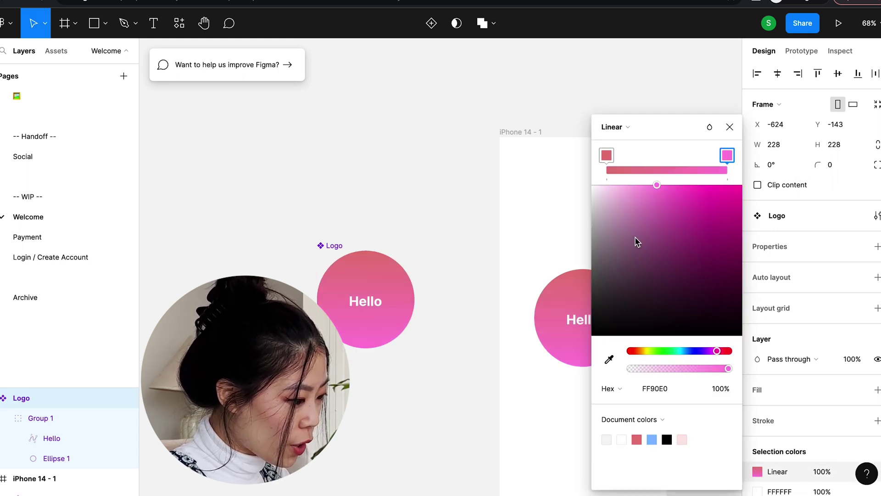
pyautogui.click(661, 206)
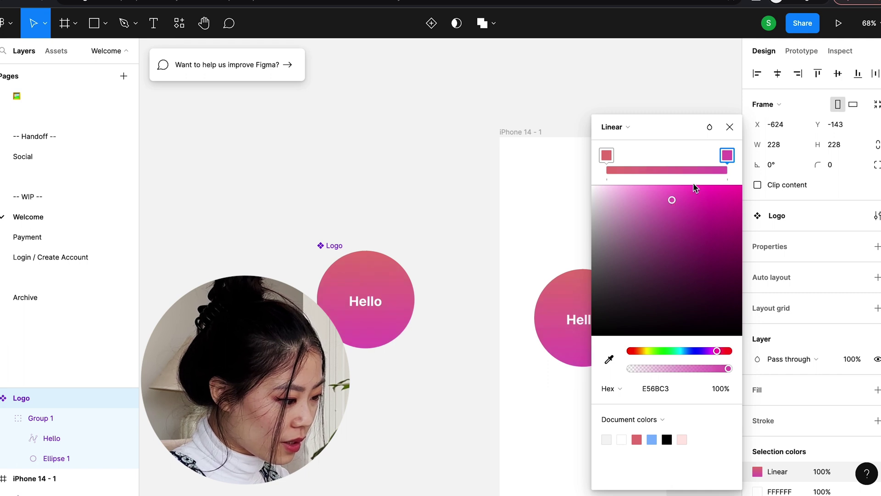
pyautogui.click(730, 126)
pyautogui.click(610, 92)
pyautogui.scroll(-3, 613, 93)
pyautogui.scroll(-3, 613, 93)
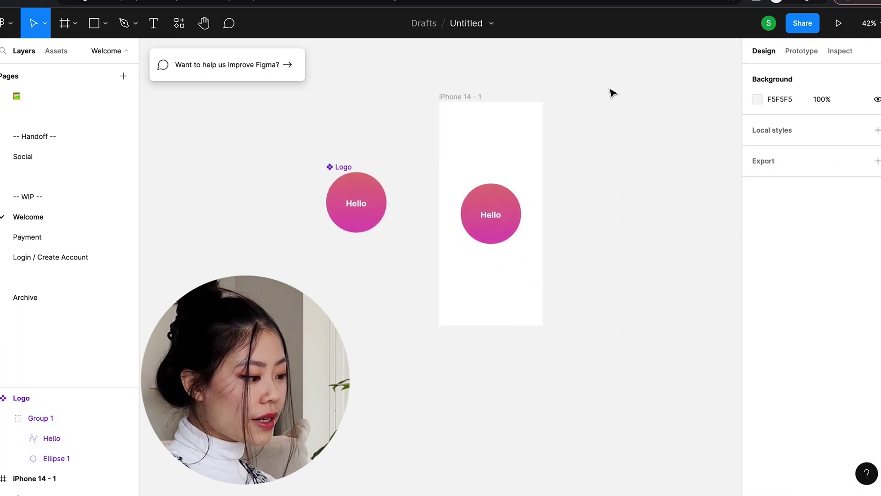
# - View the Login / Create Account page's Logo instance showing the red-to-magenta gradient
pyautogui.click(32, 264)
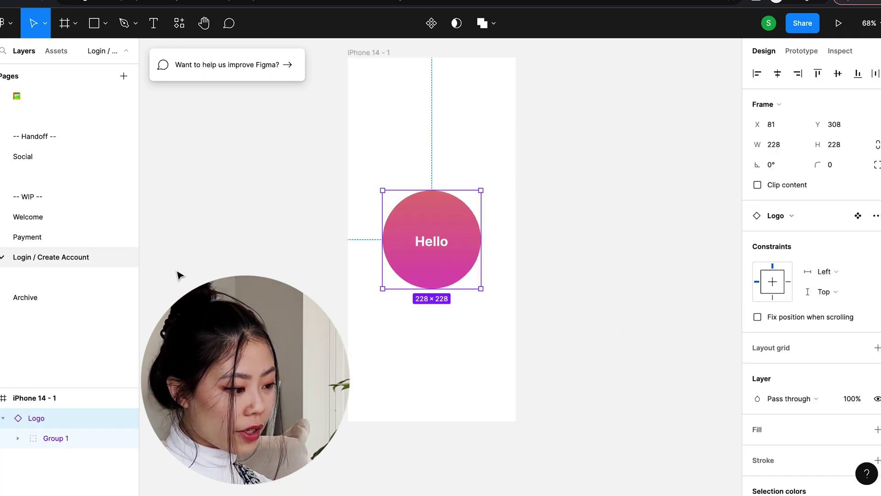
pyautogui.click(187, 280)
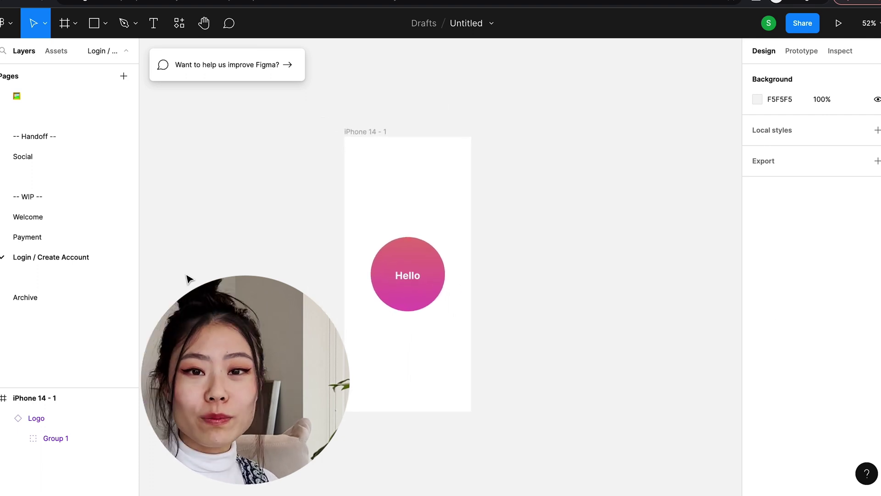